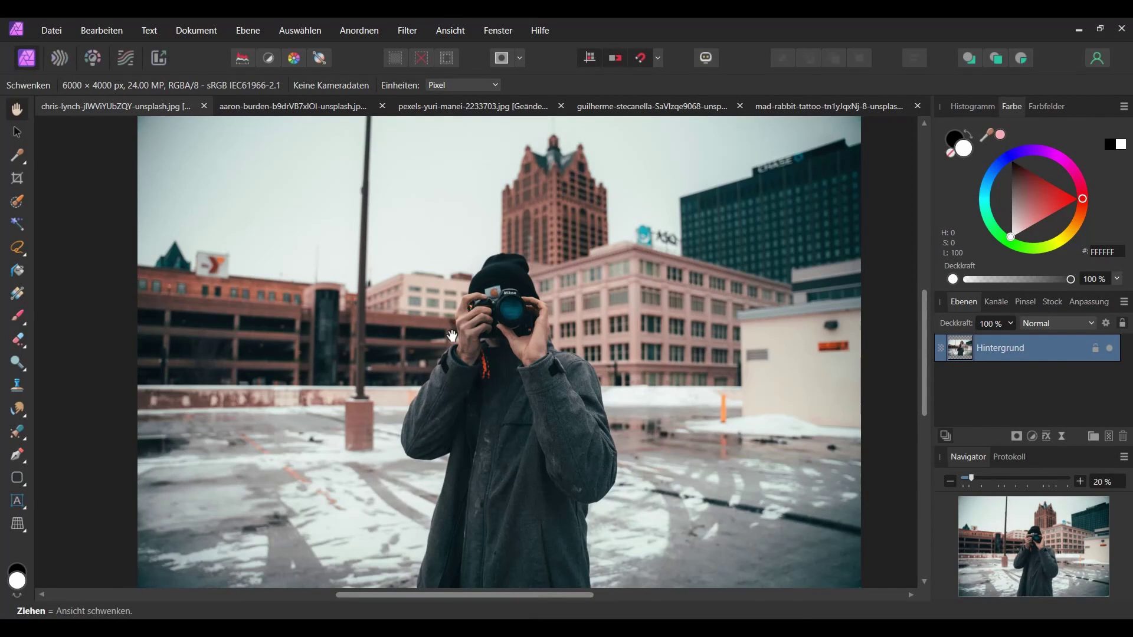
Switch to the aaron-burden photo of the autumn tree and lakeside bench
click(296, 114)
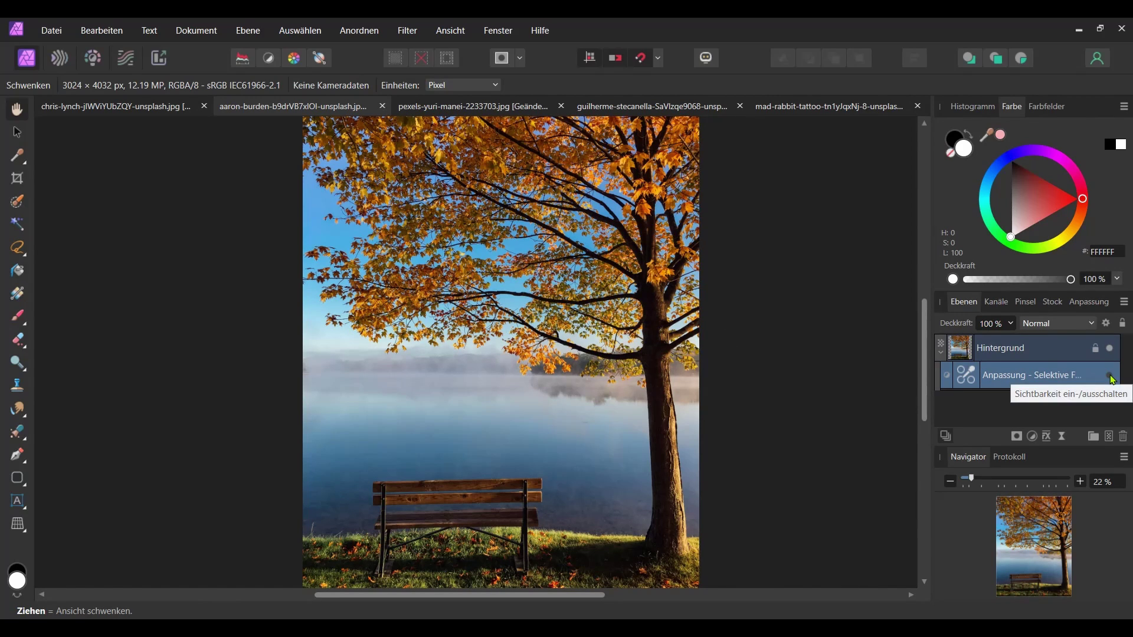
Compare the tree photo with its Selective Color layer off and on, then switch to the chris-lynch photographer photo
click(1110, 375)
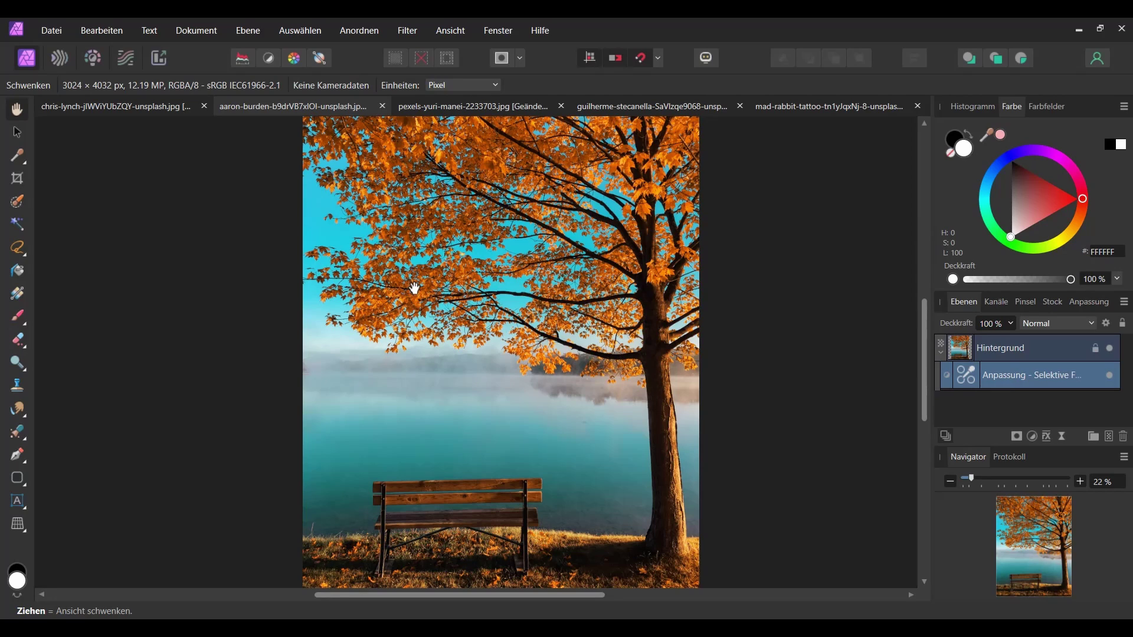
click(1109, 376)
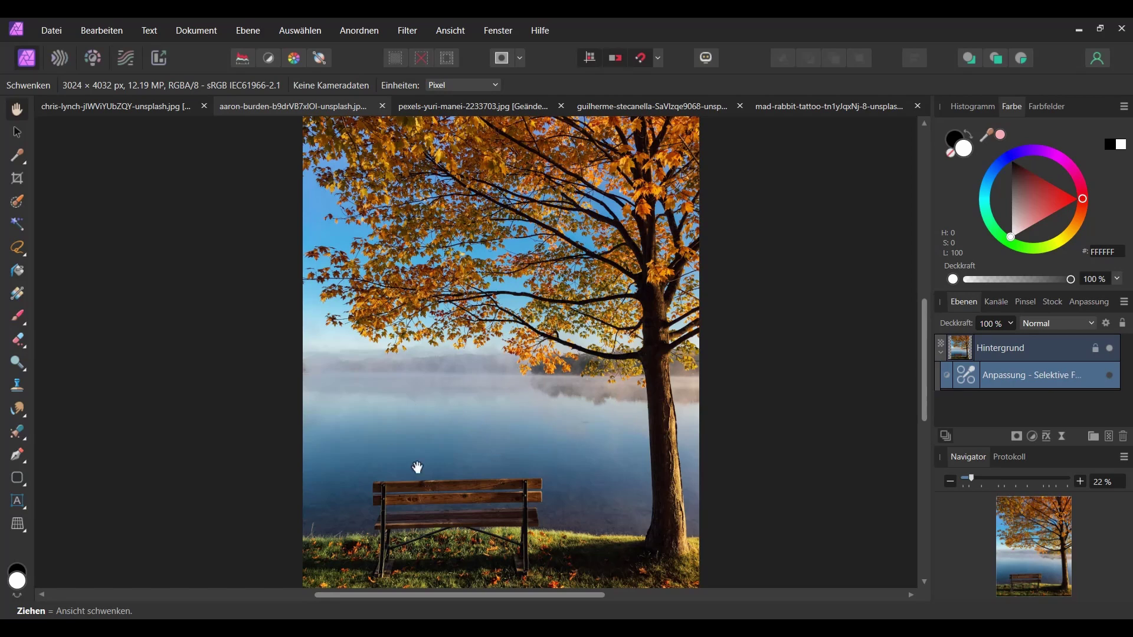
click(1109, 375)
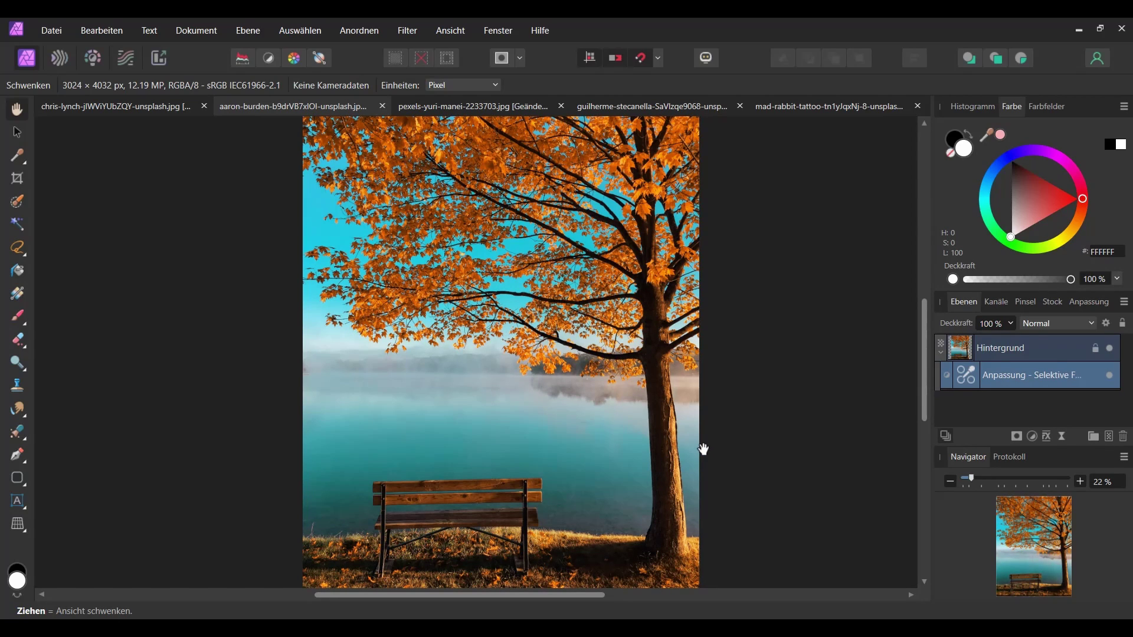
click(164, 118)
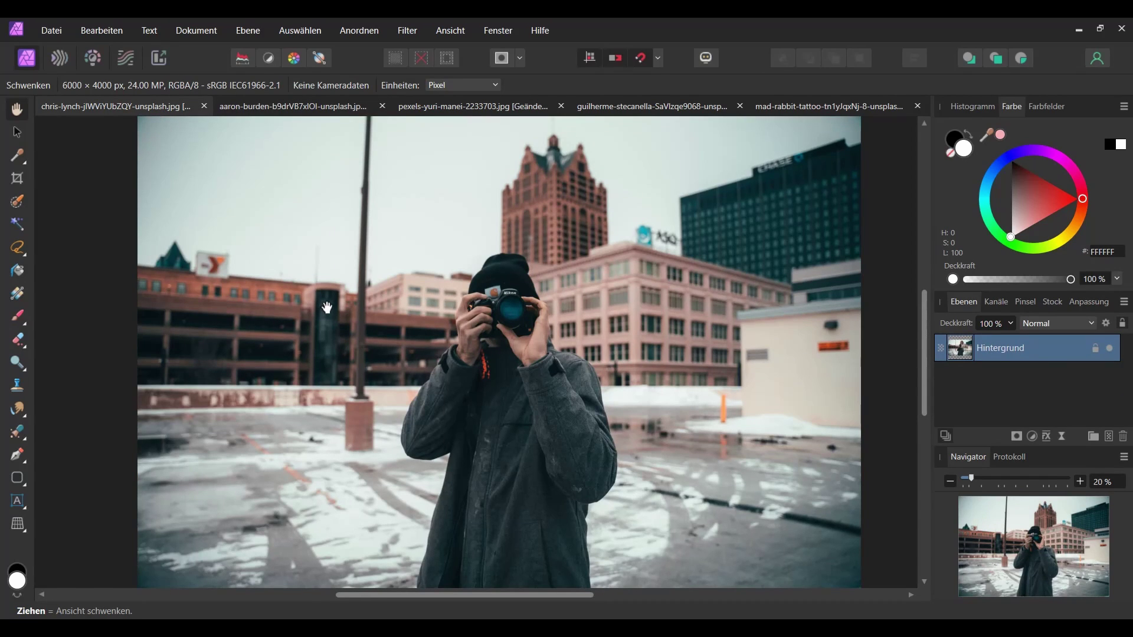
Add a Selektive Farbkorrektur adjustment to the photographer photo
click(1032, 436)
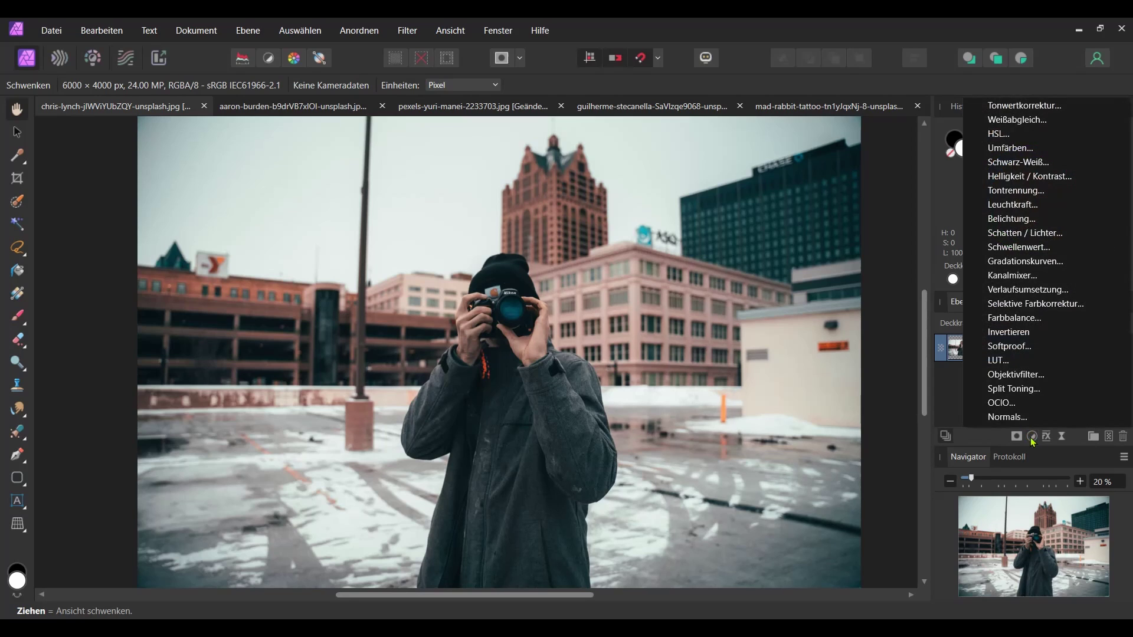
click(1034, 307)
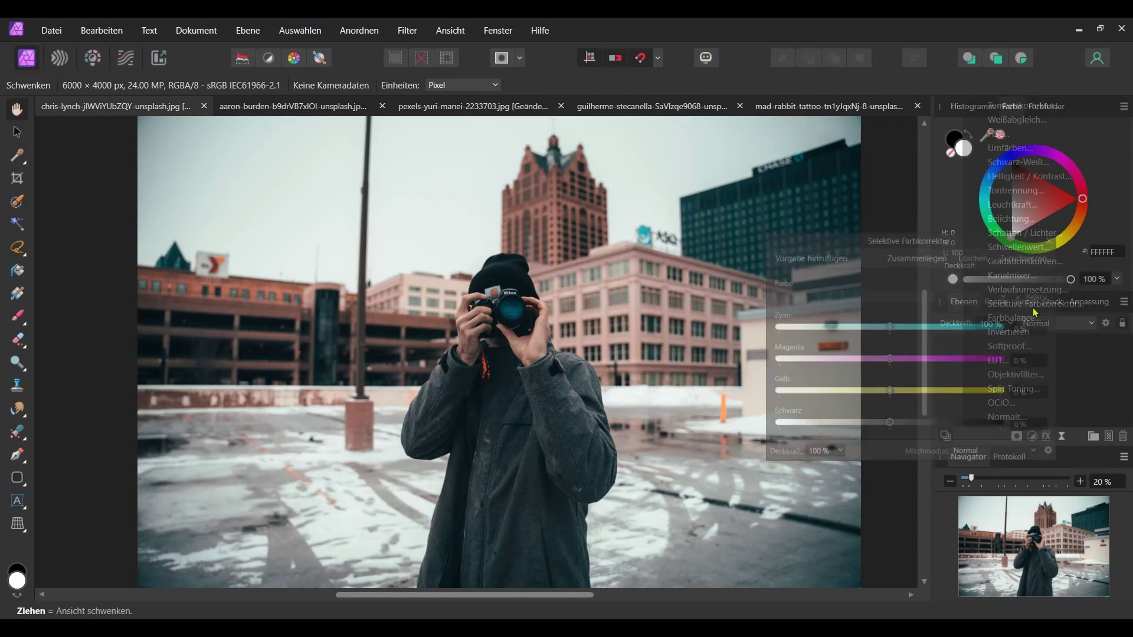
mouse_move(911, 234)
mouse_down()
mouse_move(816, 212)
mouse_move(801, 194)
mouse_up()
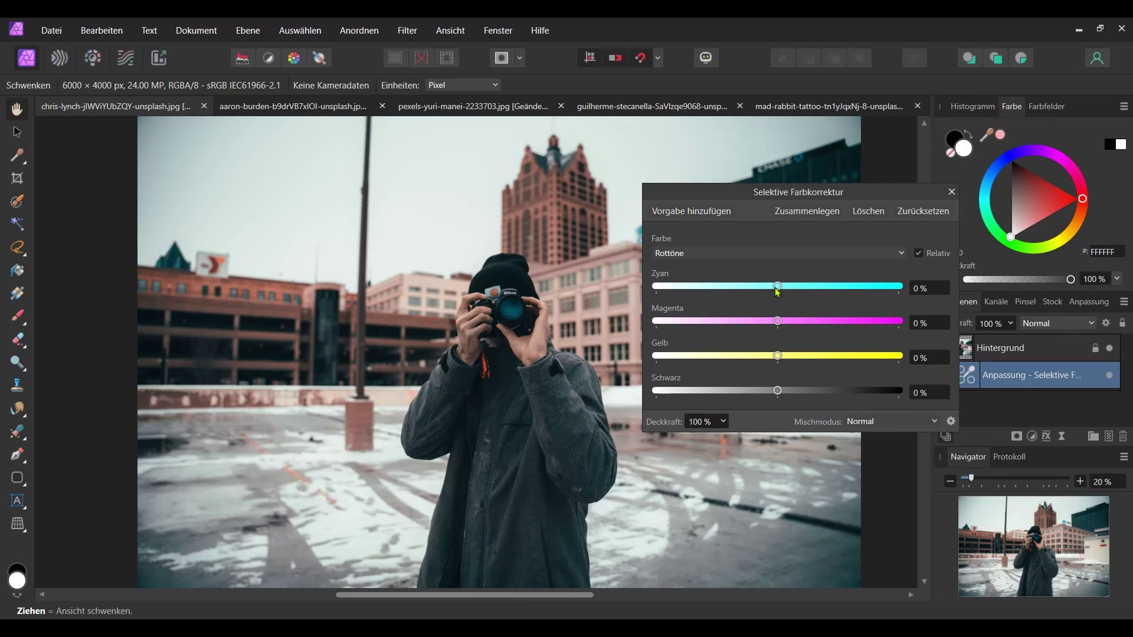
Set Rottöne to Zyan -50 %, Magenta -50 %, Gelb 50 %, and compare before and after
drag(778, 291, 717, 291)
drag(736, 198, 770, 188)
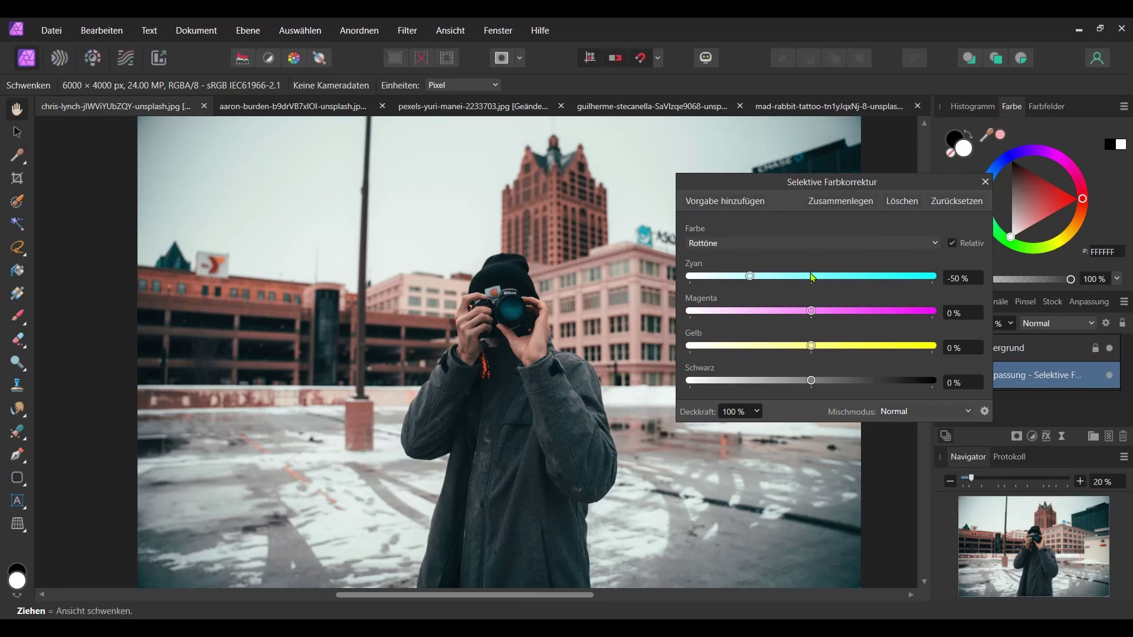
drag(811, 313, 752, 314)
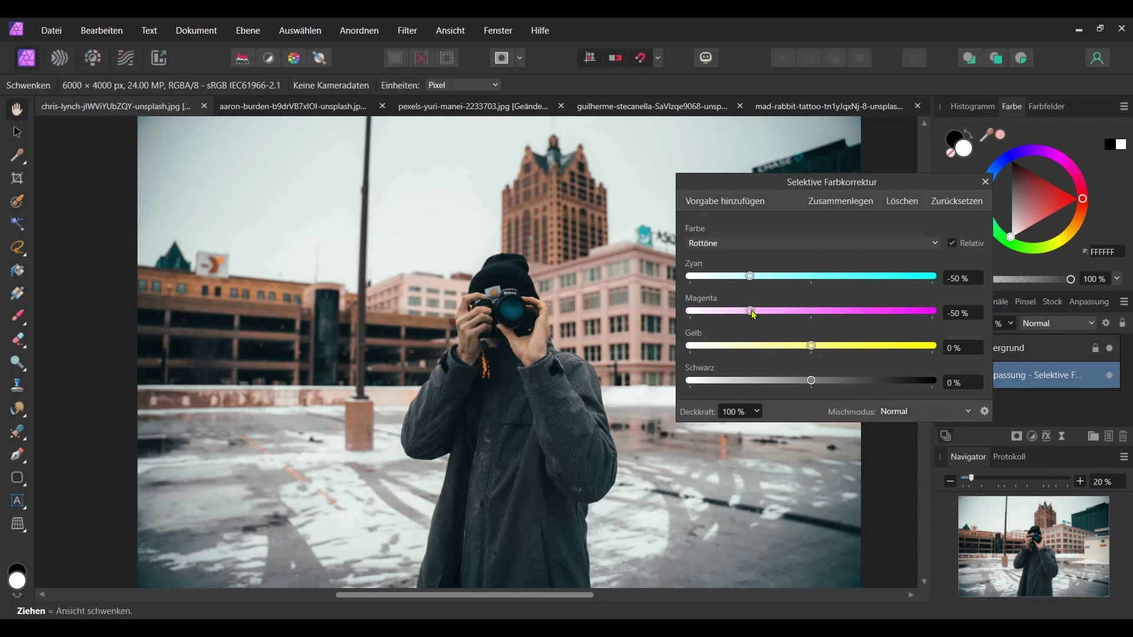
drag(813, 347, 874, 344)
click(1110, 376)
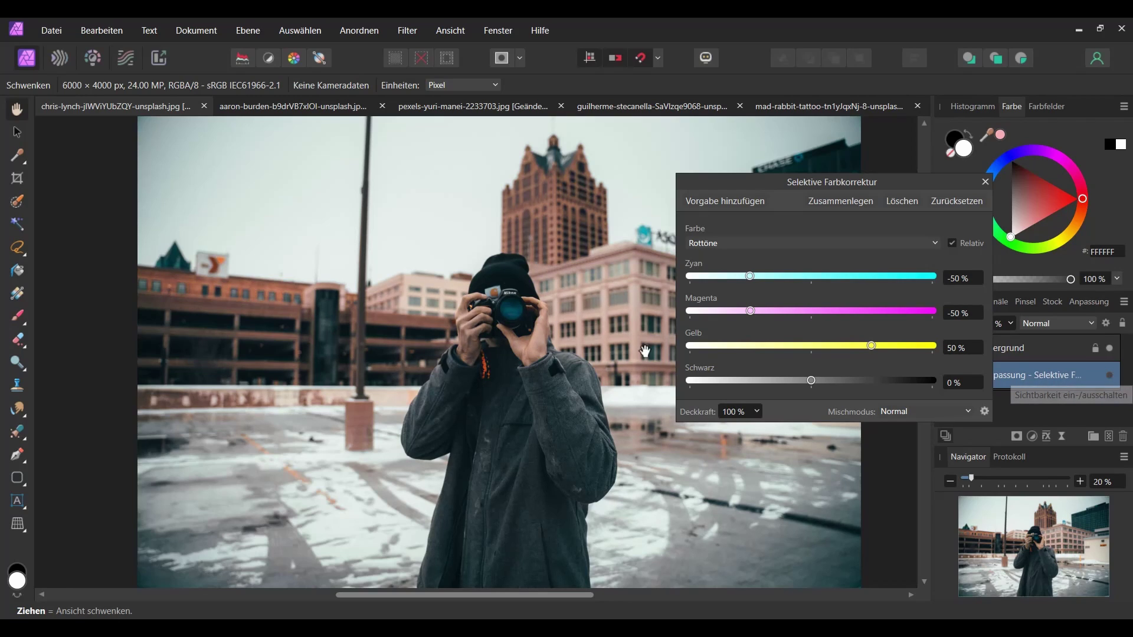
click(1112, 378)
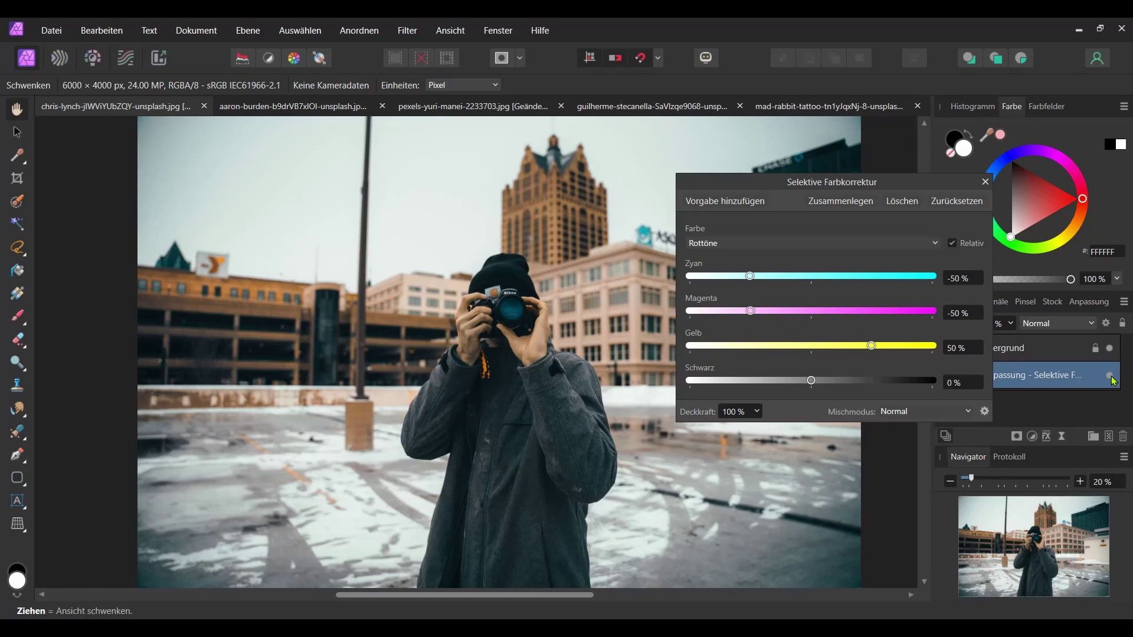
click(935, 244)
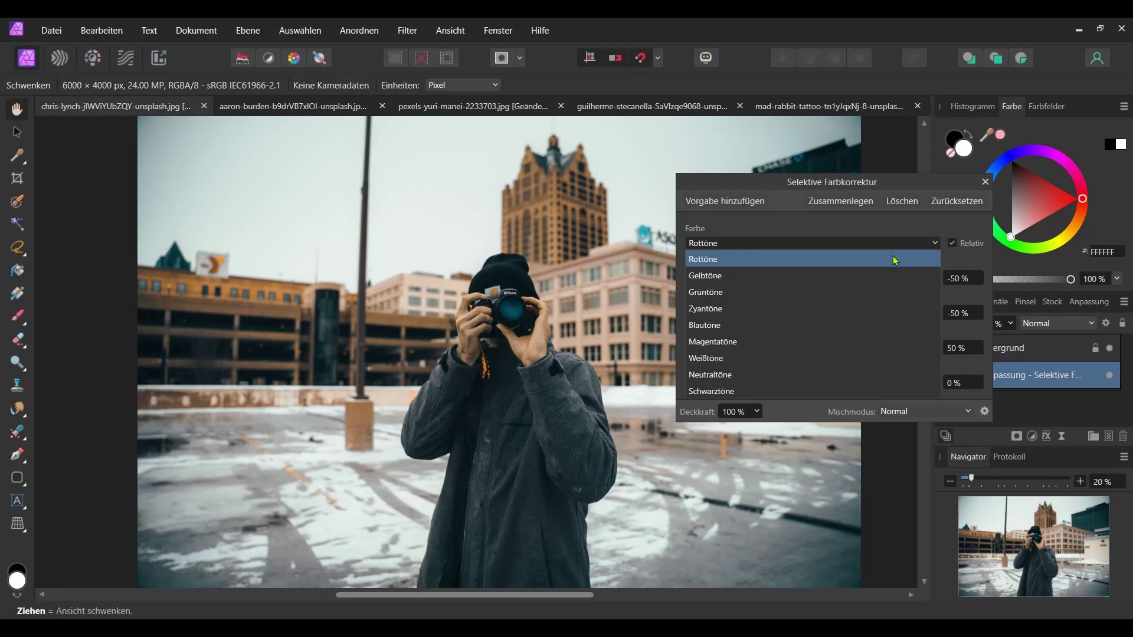
Set Gelbtöne to Zyan -100 % and Magenta 50 %, then move the settings dialog left
click(877, 275)
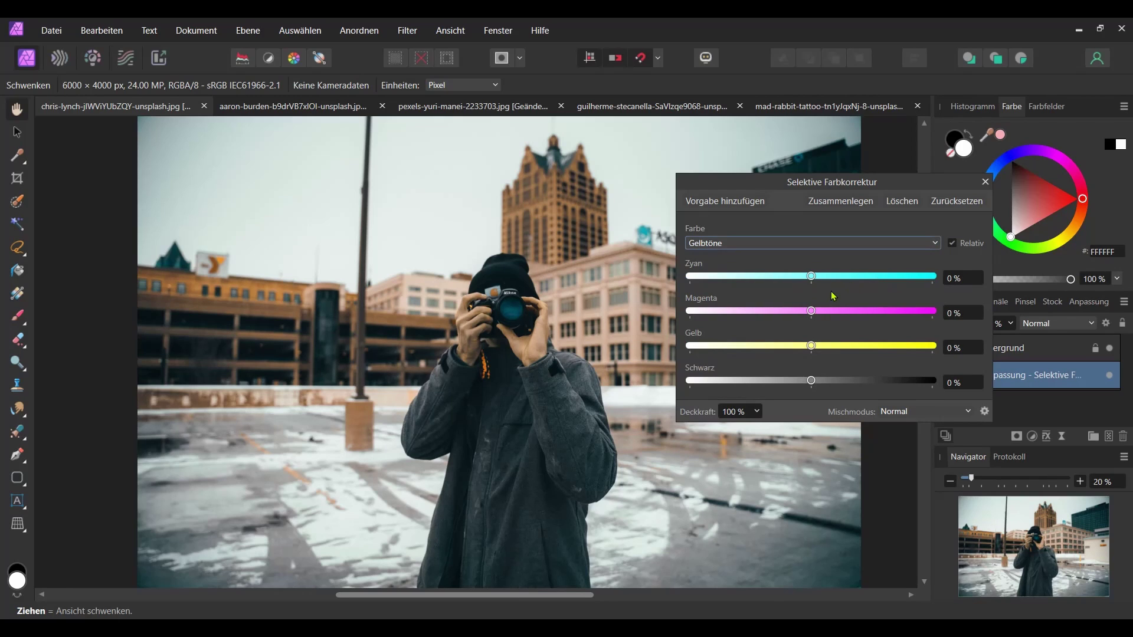
drag(811, 277, 678, 291)
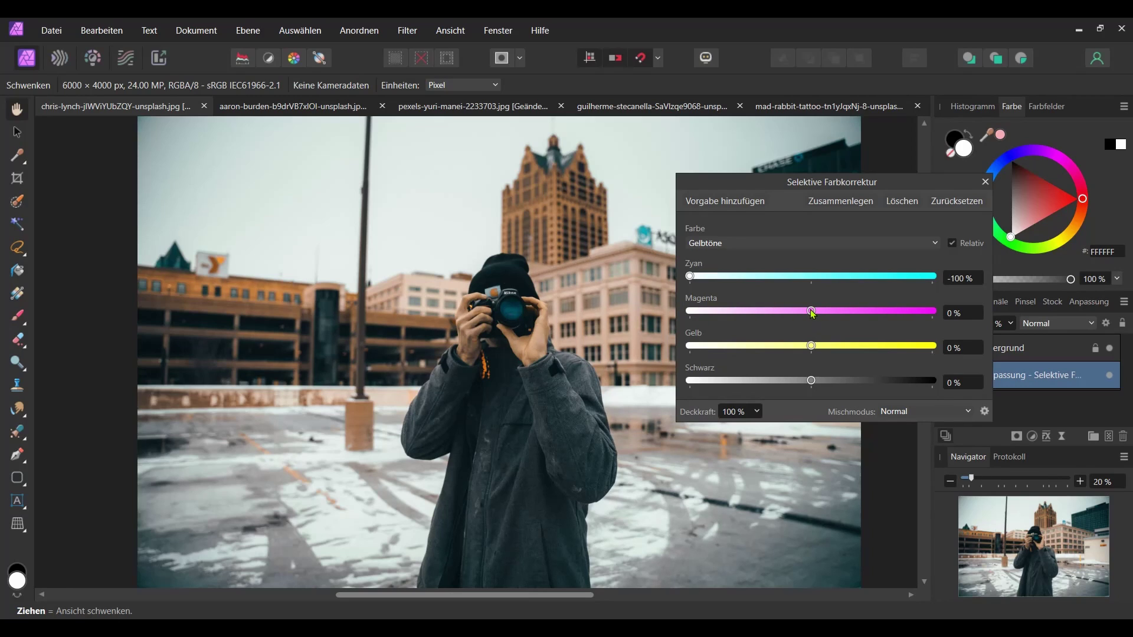
drag(812, 311, 867, 308)
drag(866, 308, 872, 311)
click(1110, 376)
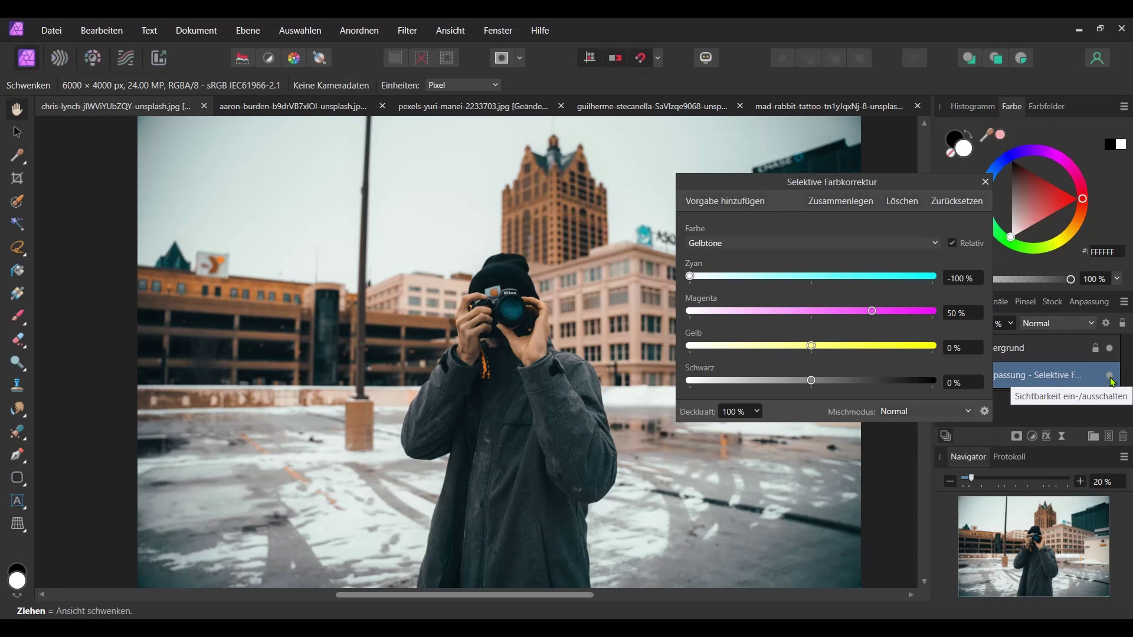
mouse_move(873, 185)
mouse_down()
mouse_move(275, 223)
mouse_move(287, 157)
mouse_up()
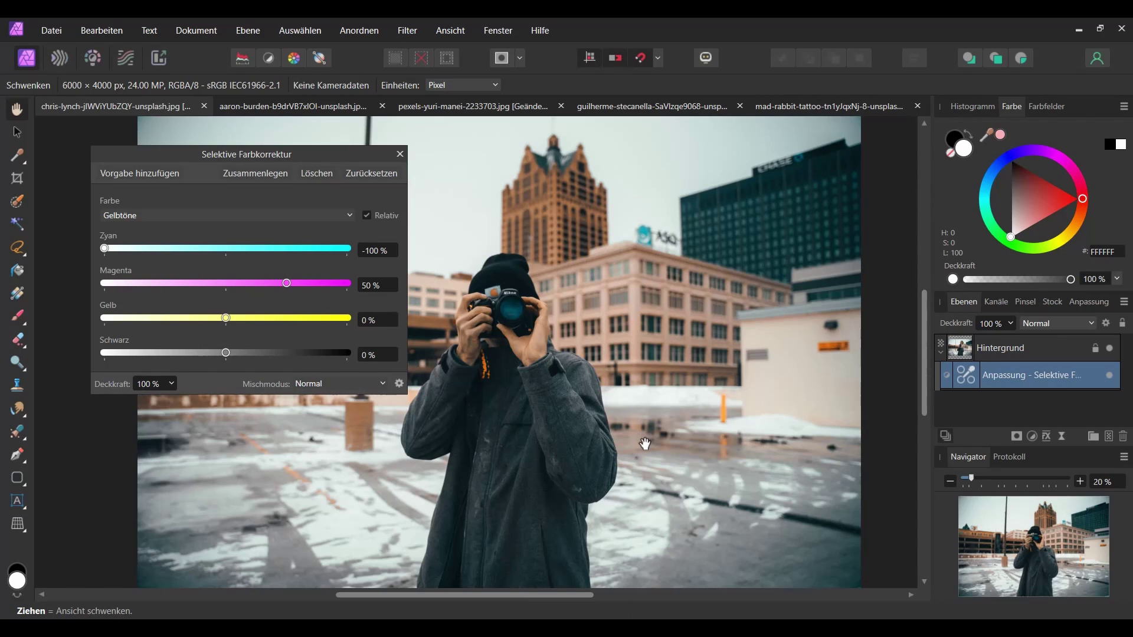
Set Zyantöne to Zyan 100 % and Magenta -50 %
click(350, 217)
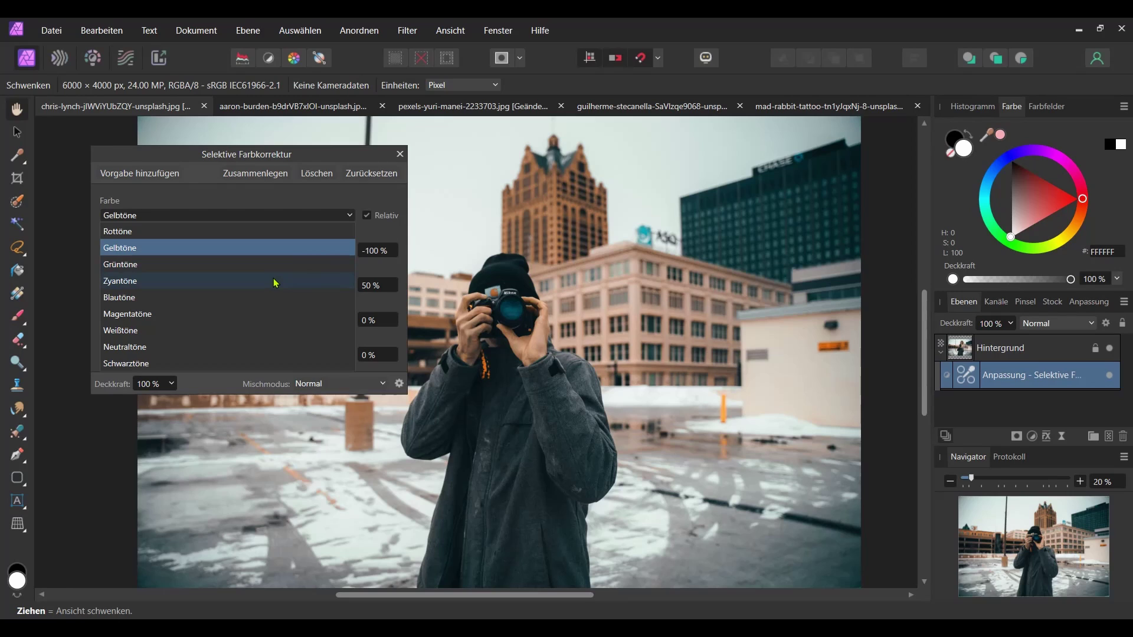
click(275, 282)
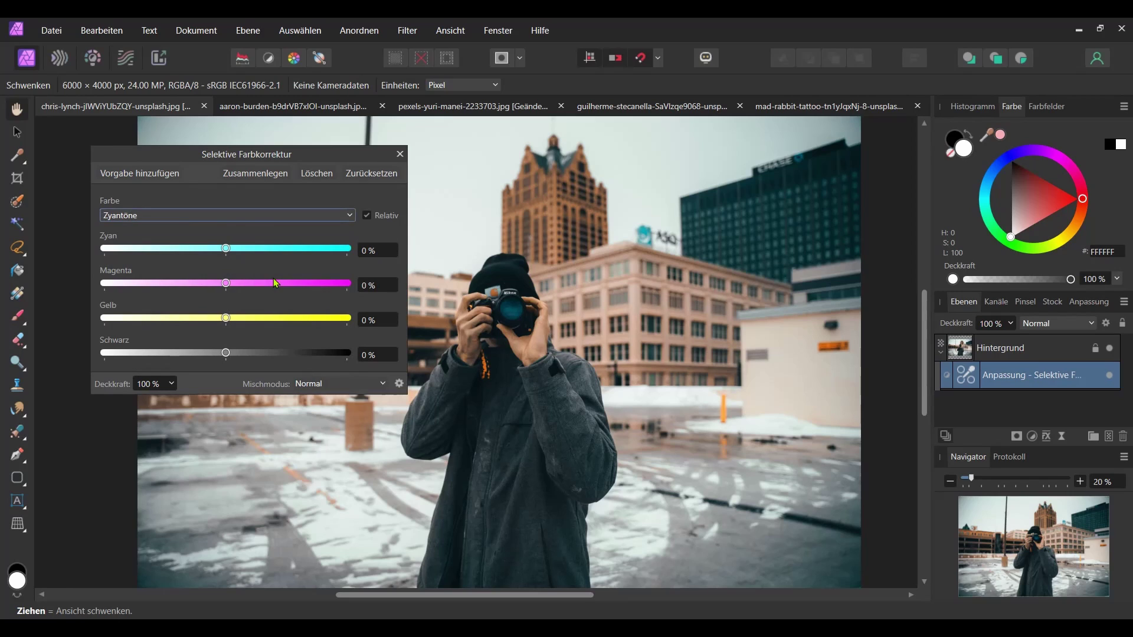
drag(226, 248, 349, 249)
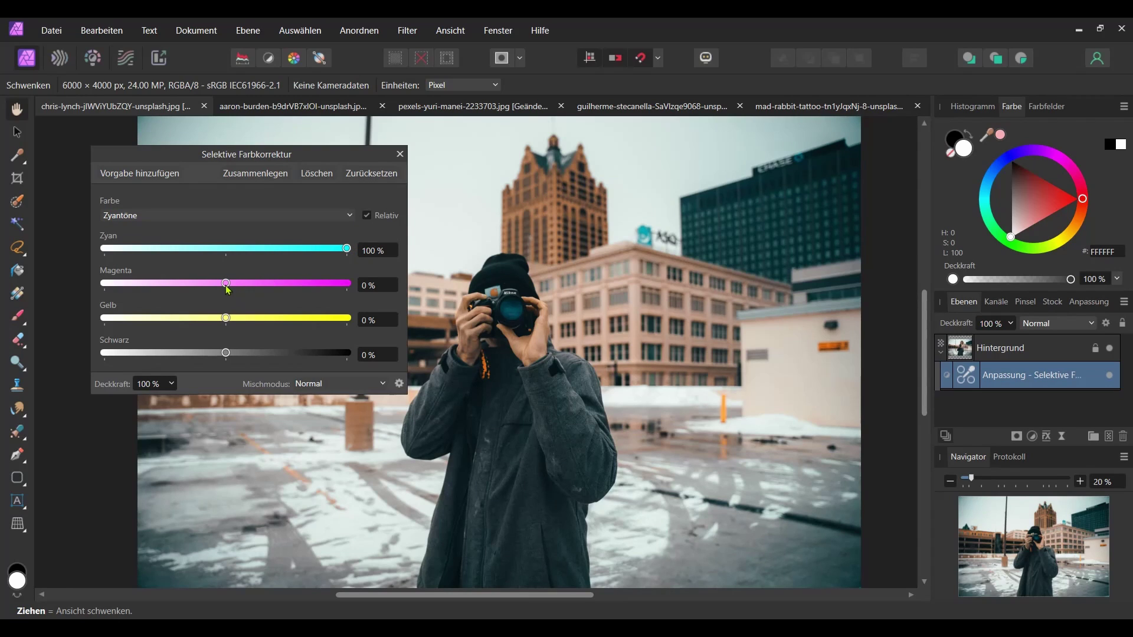
drag(227, 288, 167, 291)
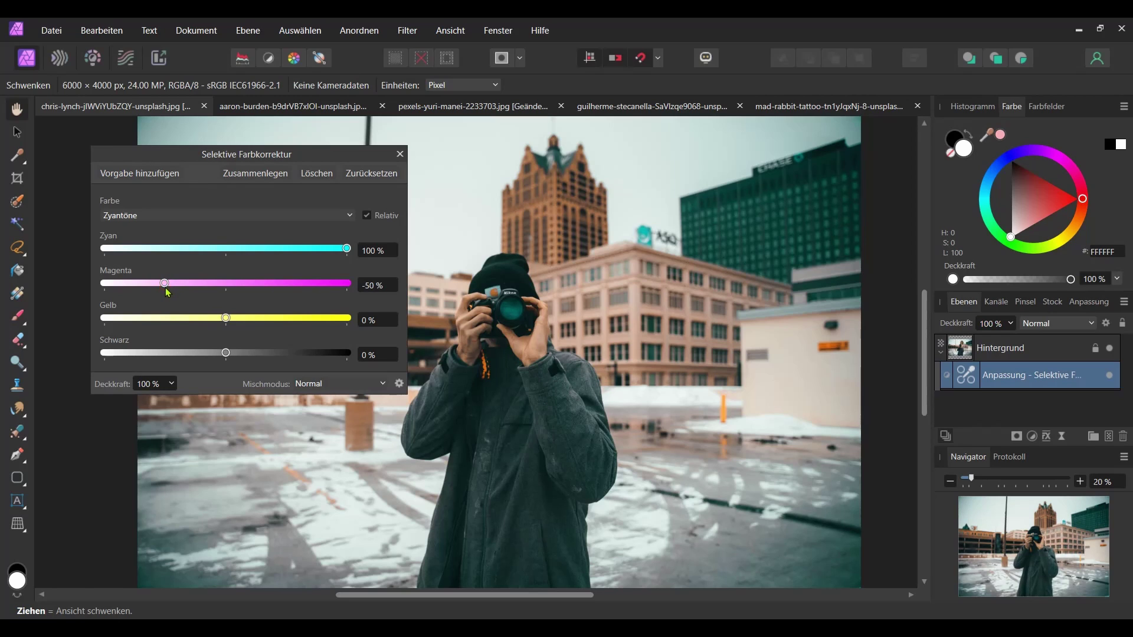
mouse_move(355, 157)
mouse_down()
mouse_move(189, 308)
mouse_move(167, 282)
mouse_up()
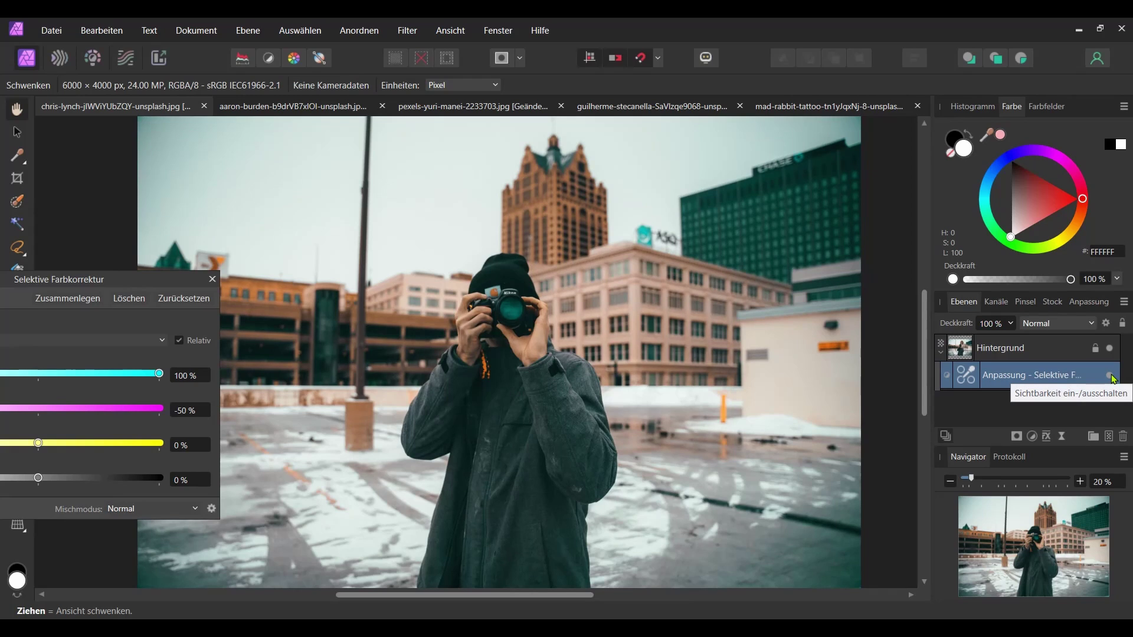
drag(130, 285, 298, 162)
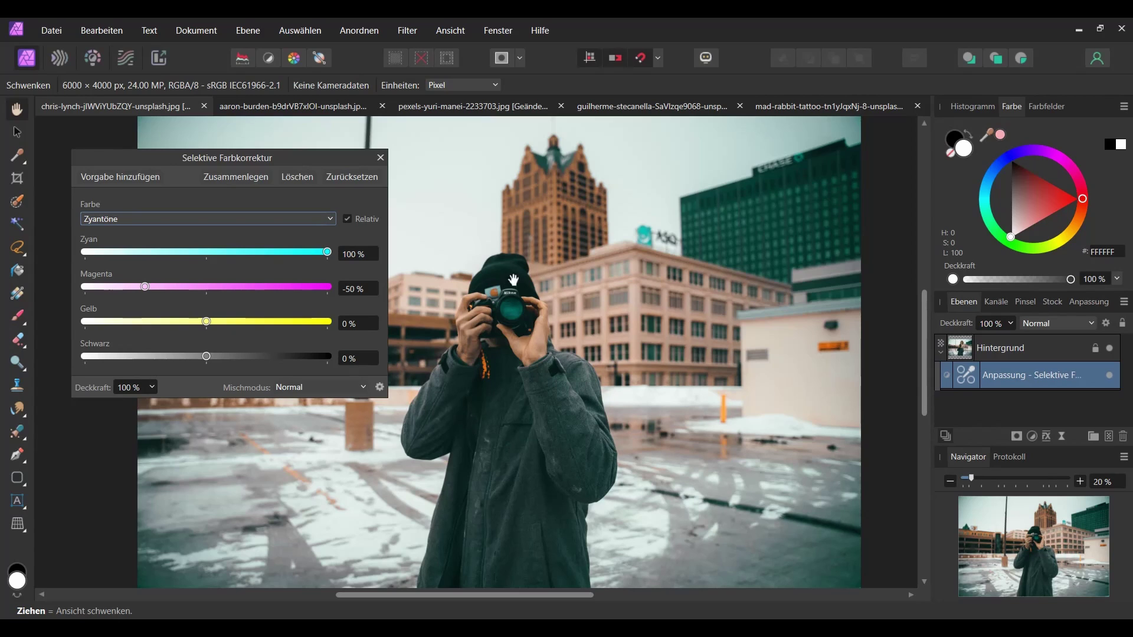
Set Blautöne to Zyan 100 % and Magenta -100 %
click(330, 221)
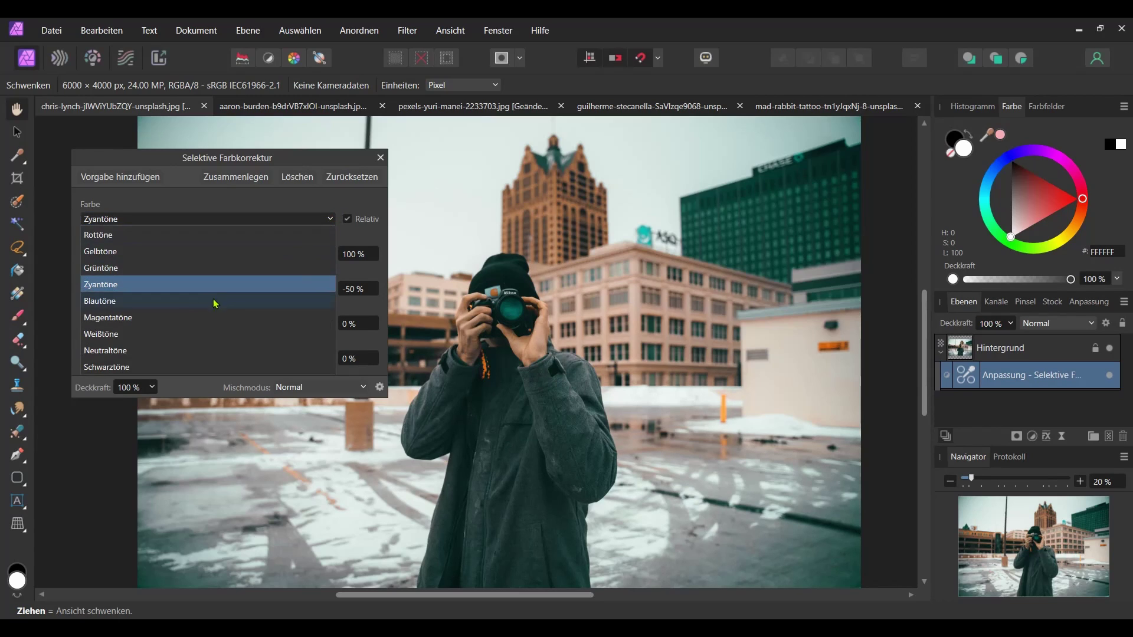
click(180, 303)
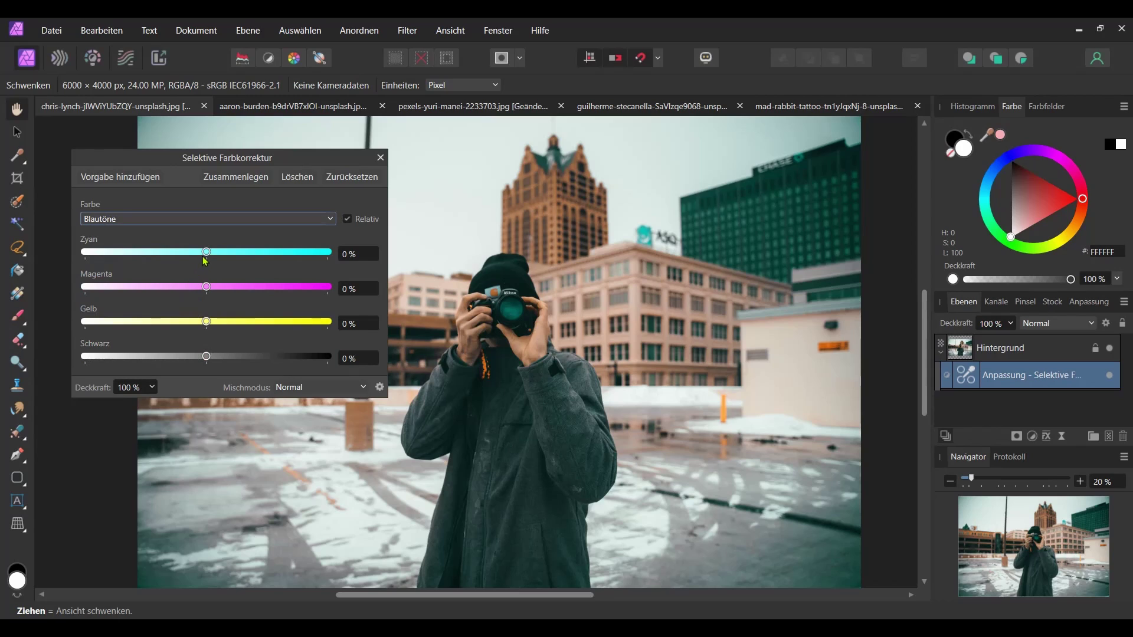
drag(206, 253, 351, 255)
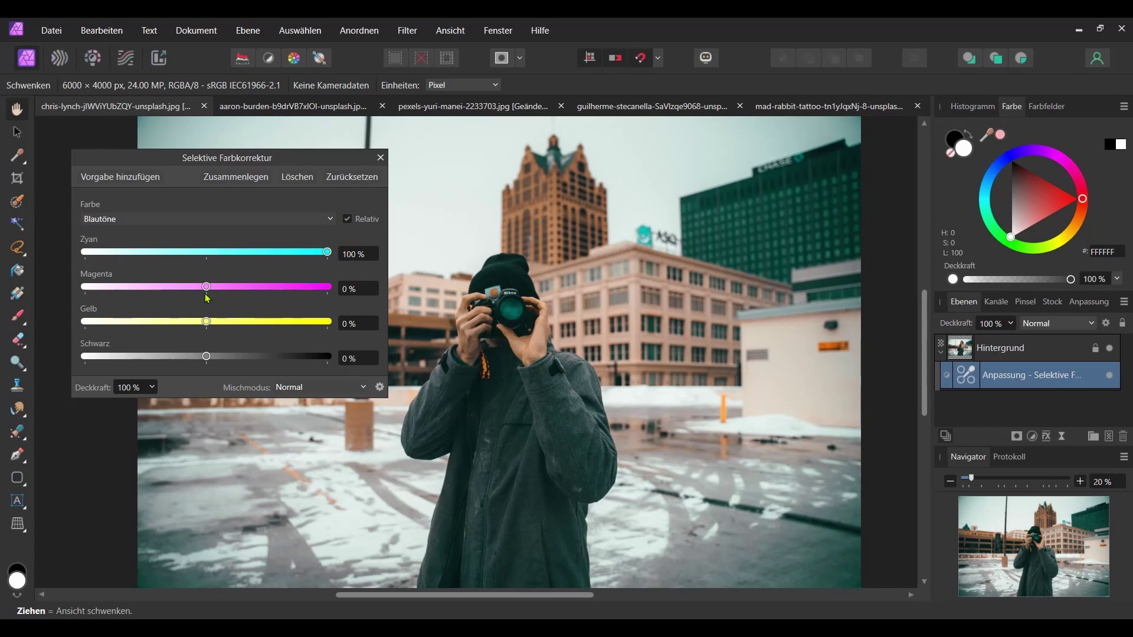
drag(206, 288, 73, 291)
mouse_move(337, 166)
mouse_down()
mouse_move(417, 402)
mouse_move(865, 305)
mouse_move(911, 266)
mouse_up()
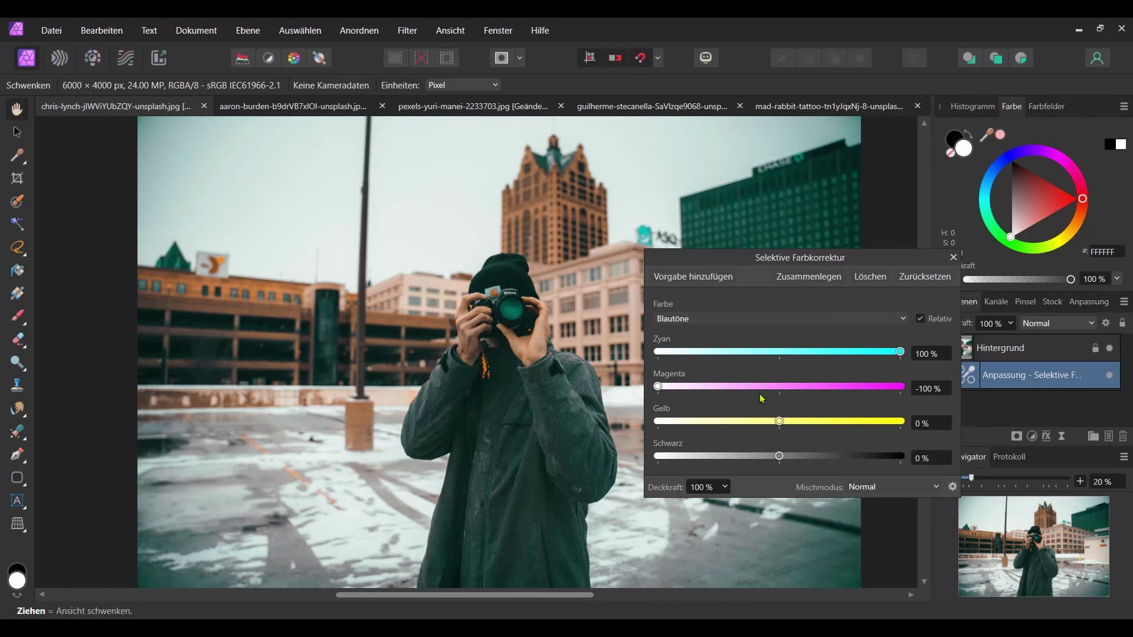
Save the settings as the 'Teal & Orange' preset, then switch to the pexels-yuri-manei red-dress photo
click(700, 284)
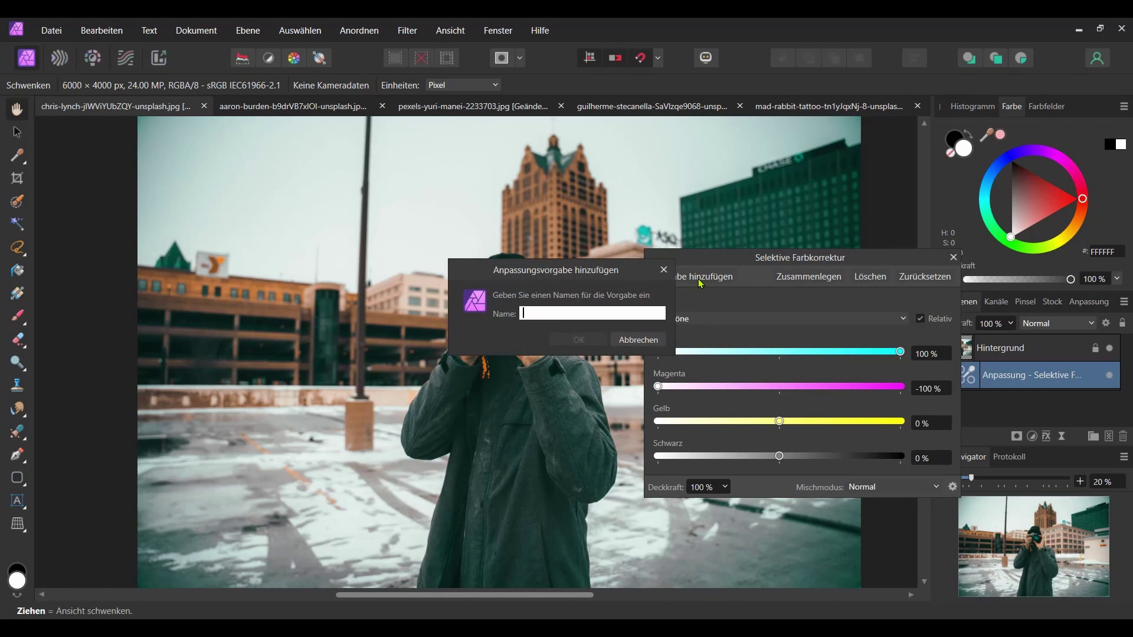
text(Te)
text(al & Or)
text(ange)
click(580, 340)
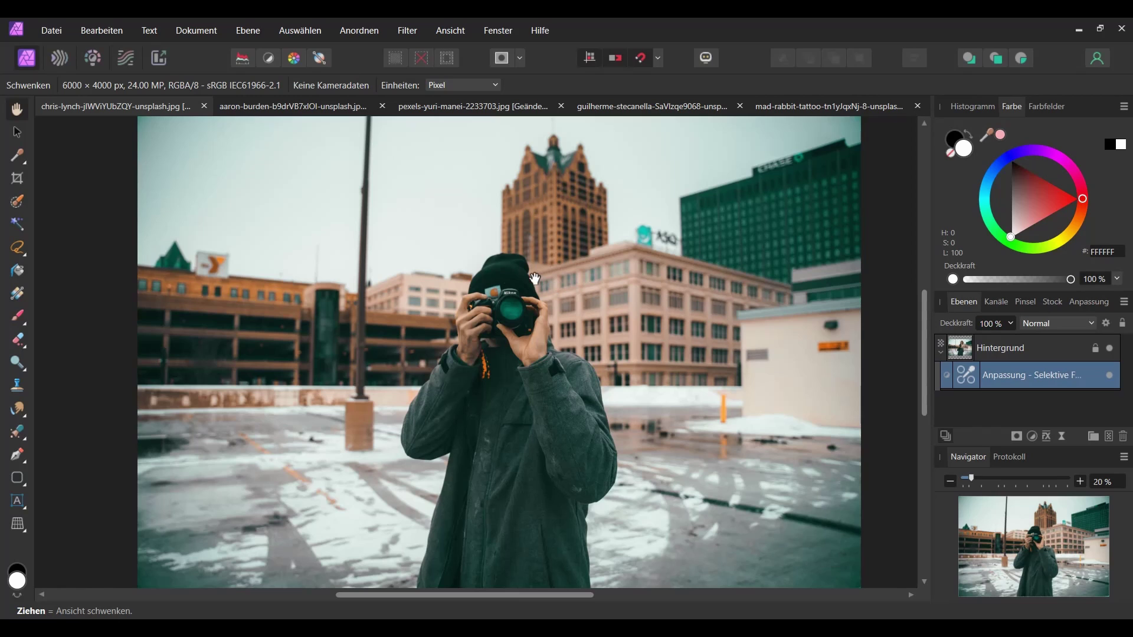
click(472, 106)
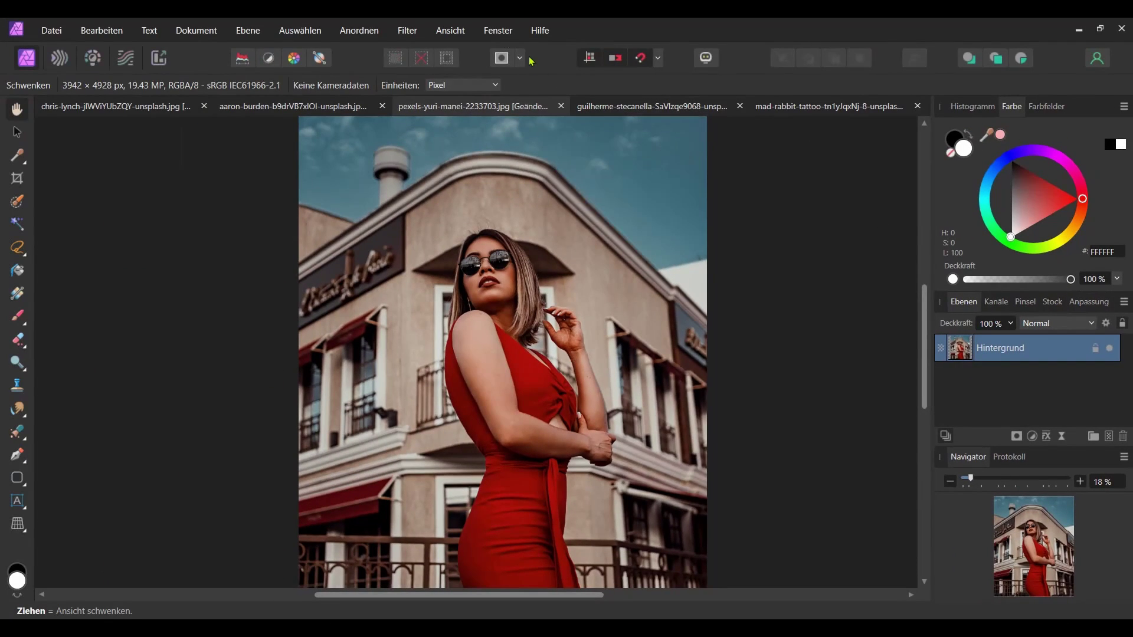
Show the Adjustments panel and apply the Teal & Orange Selective Color preset to the red-dress photo
click(493, 33)
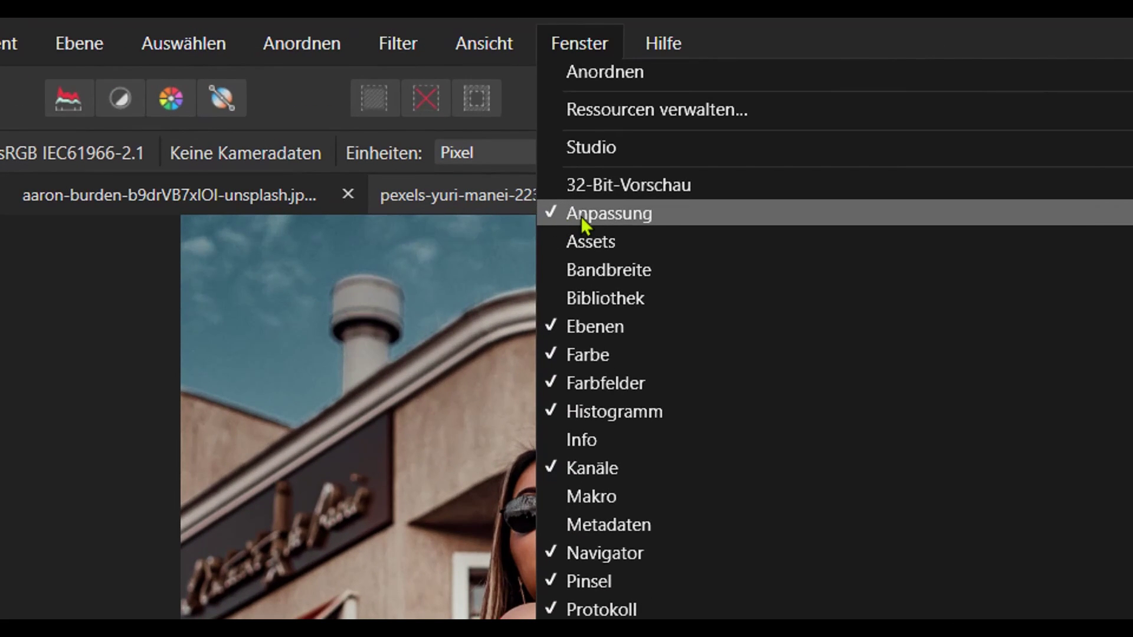
click(580, 216)
click(945, 334)
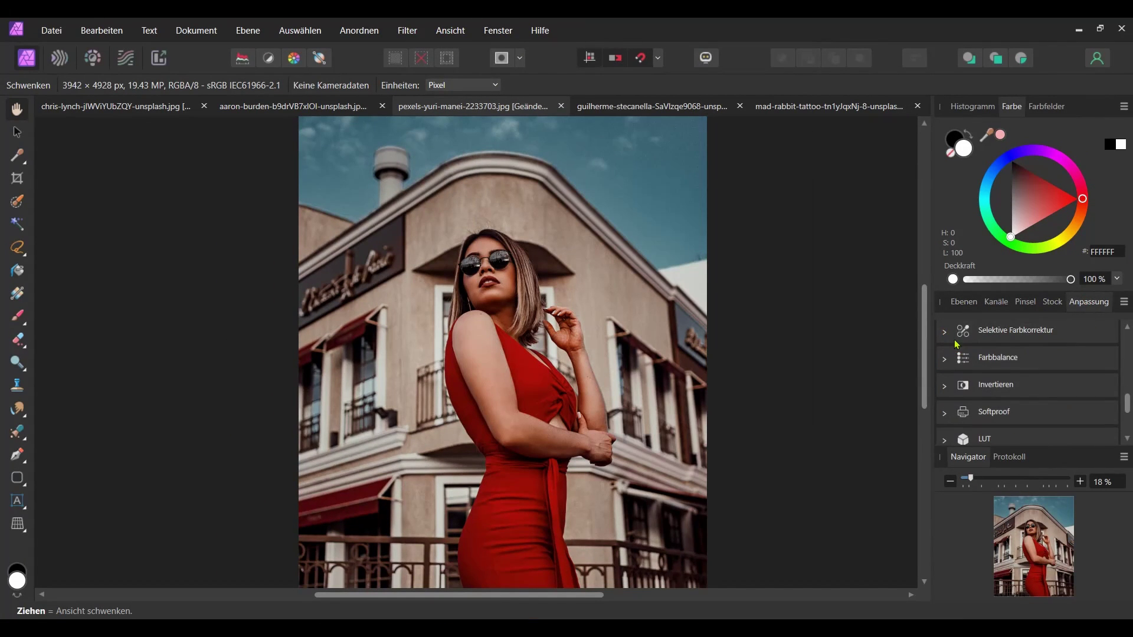
scroll(953, 354, up, 3)
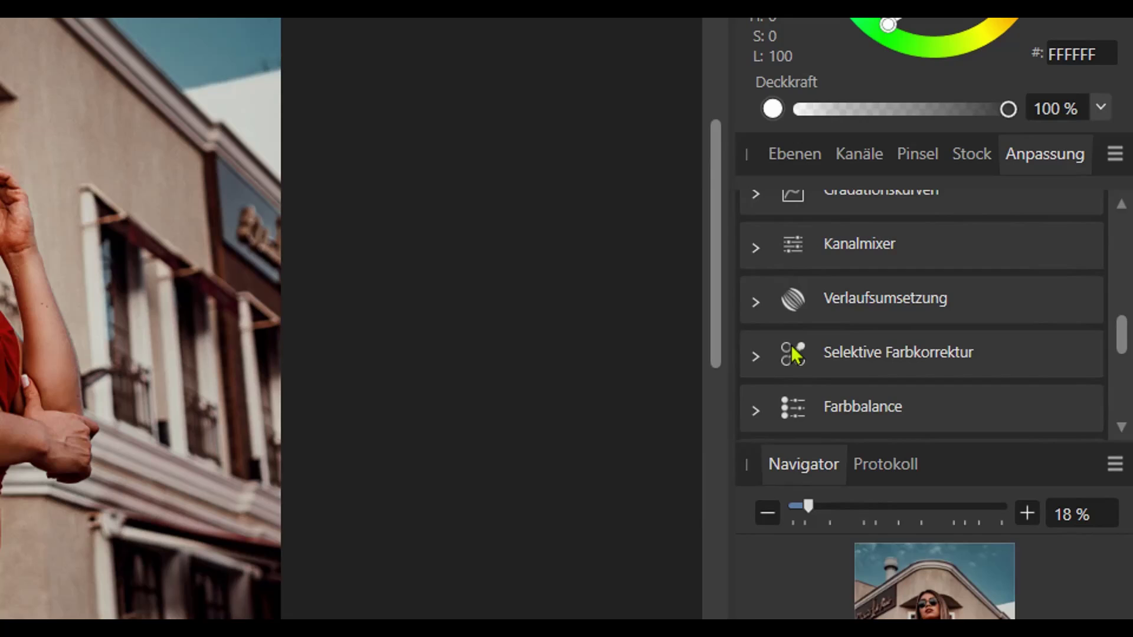
scroll(792, 354, down, 1)
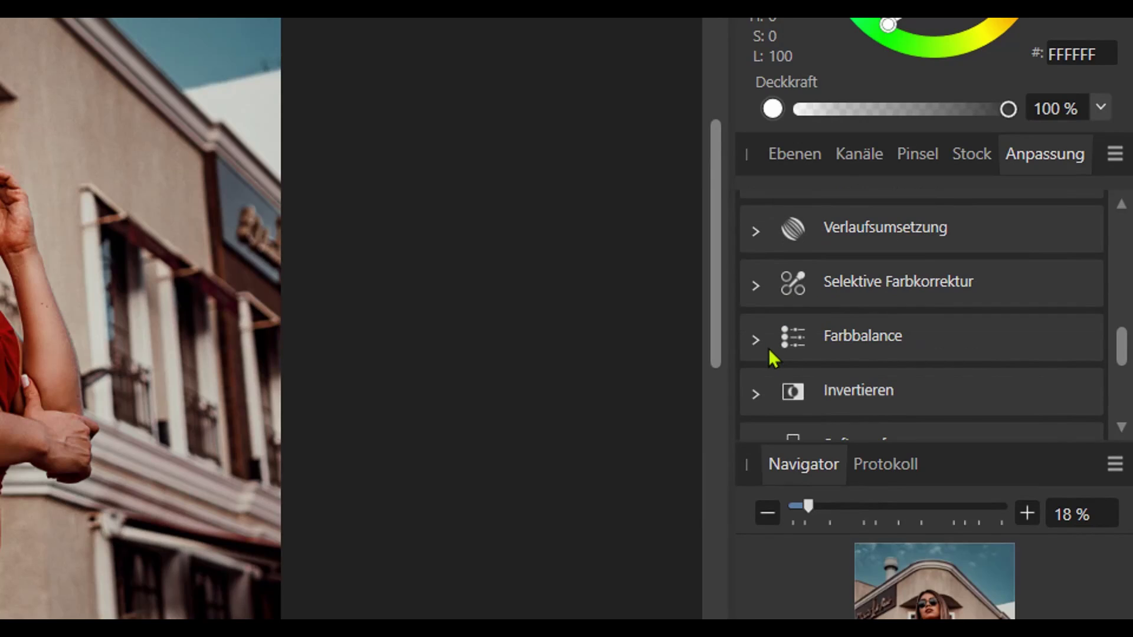
click(758, 292)
scroll(838, 298, down, 1)
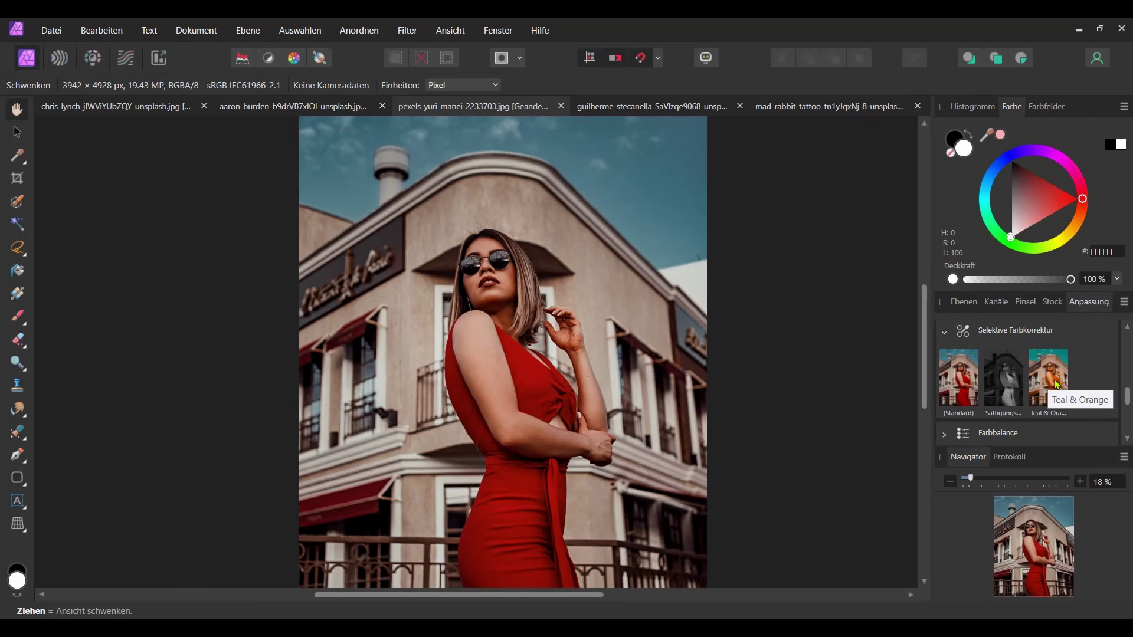
click(1057, 384)
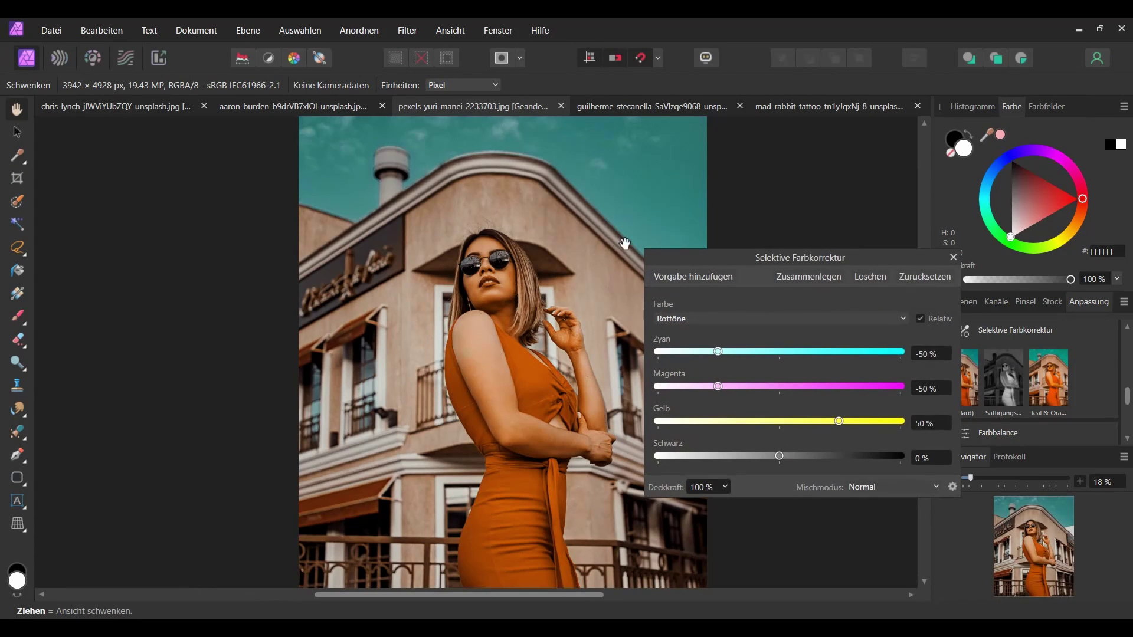
drag(725, 264, 807, 230)
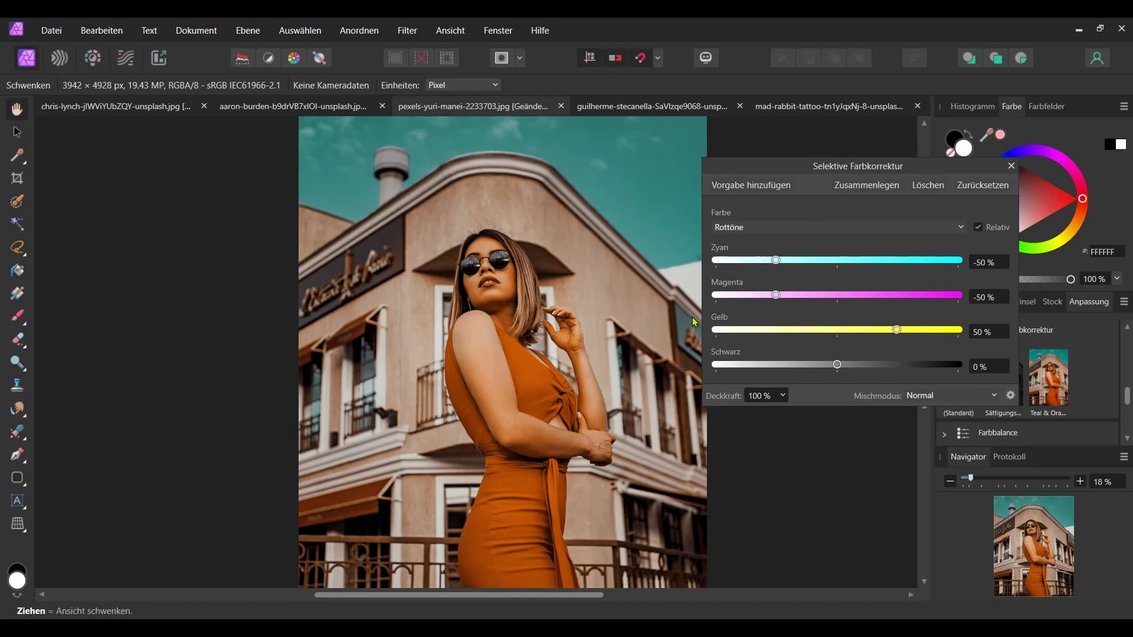
Set the red-dress portrait's Rottöne Magenta to -42 %
click(776, 295)
drag(777, 296, 814, 298)
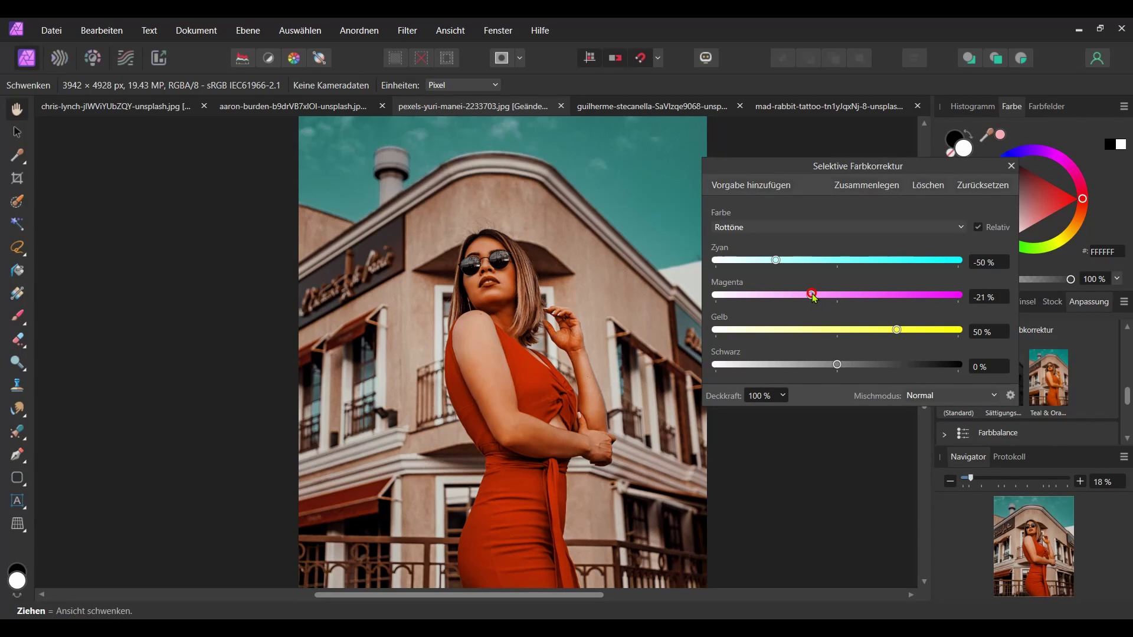
drag(813, 297, 790, 299)
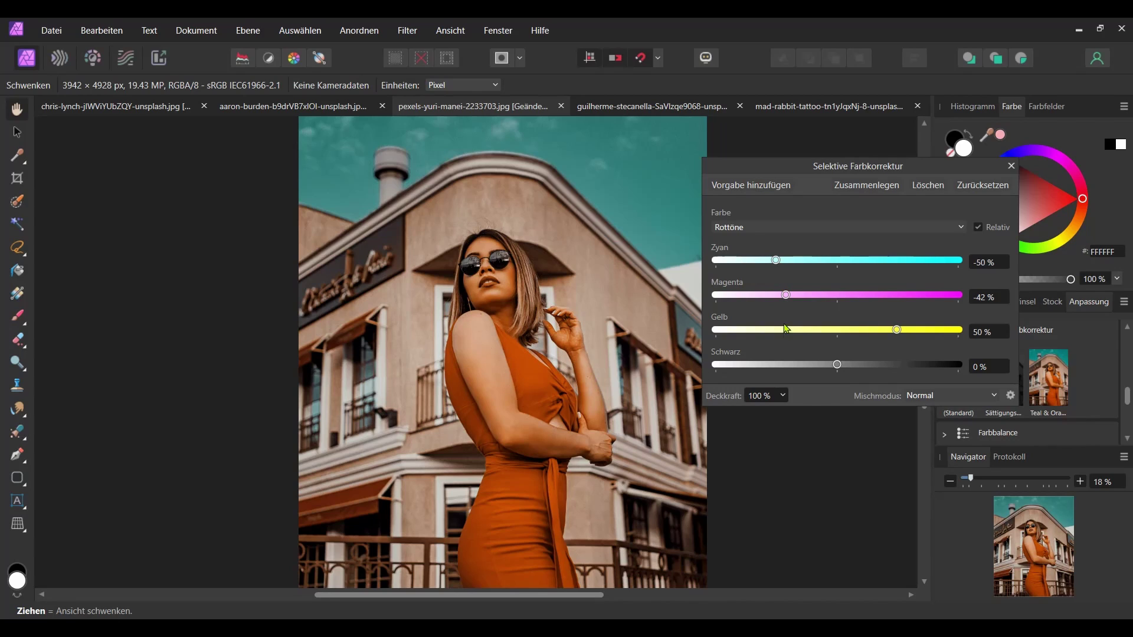
drag(783, 297, 785, 298)
drag(787, 301, 788, 301)
click(948, 231)
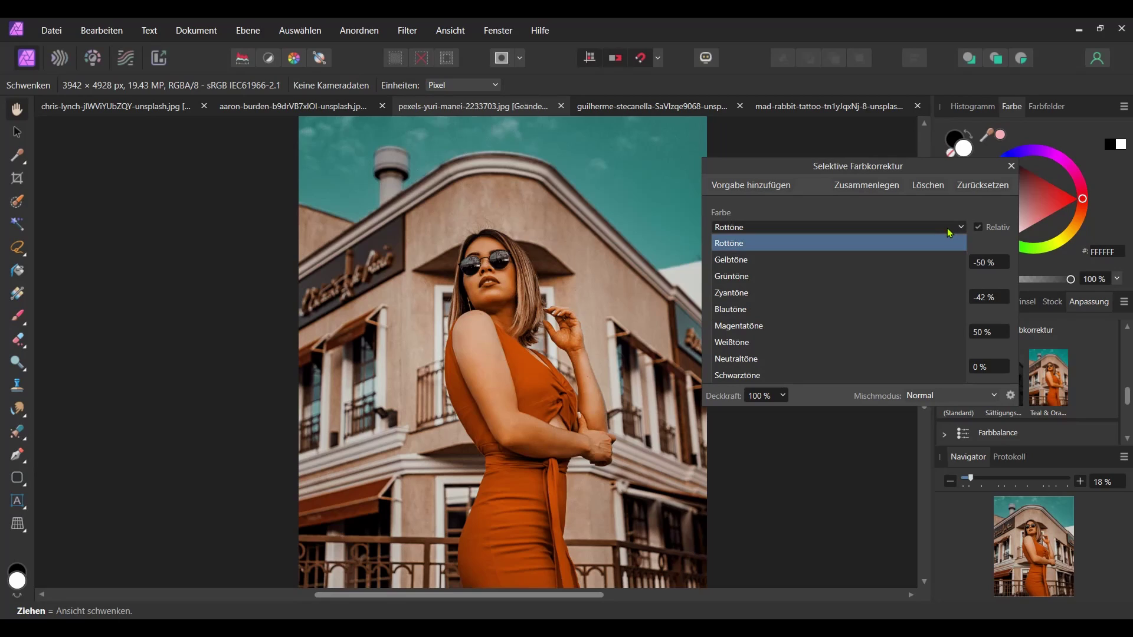
Set the red-dress portrait's Gelbtöne Gelb to -50 %
click(925, 265)
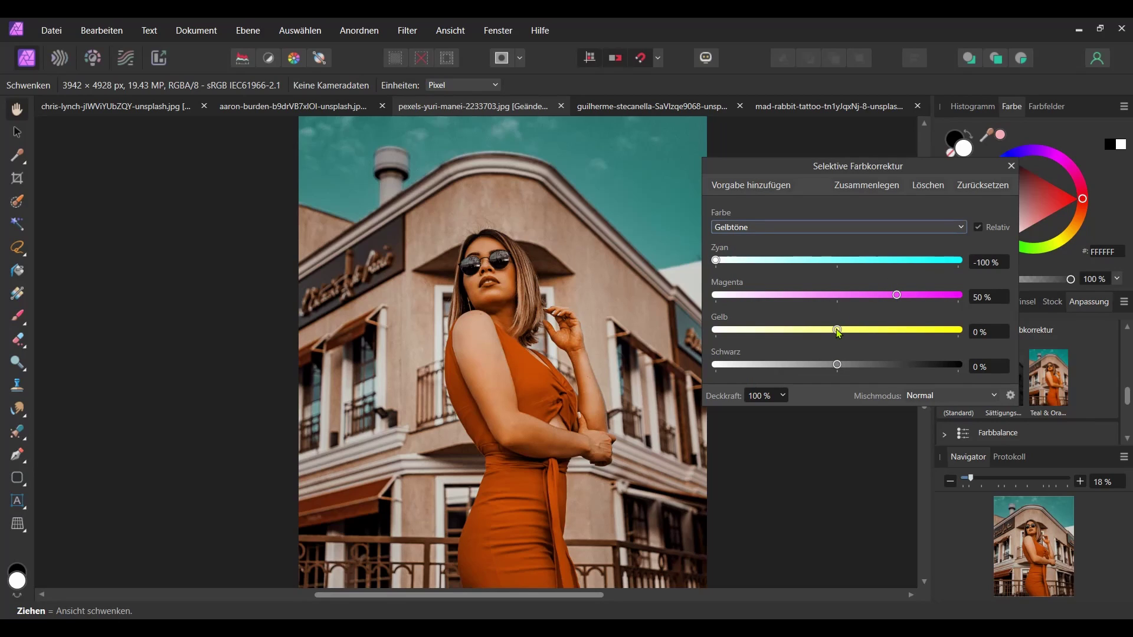
drag(837, 329, 775, 331)
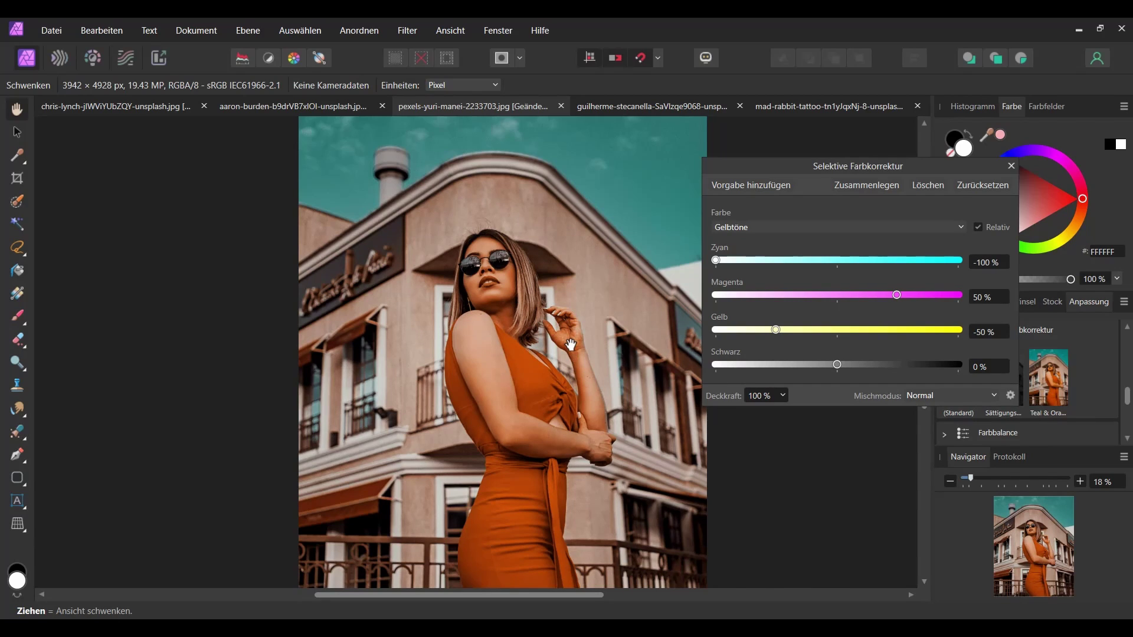
drag(570, 344, 526, 345)
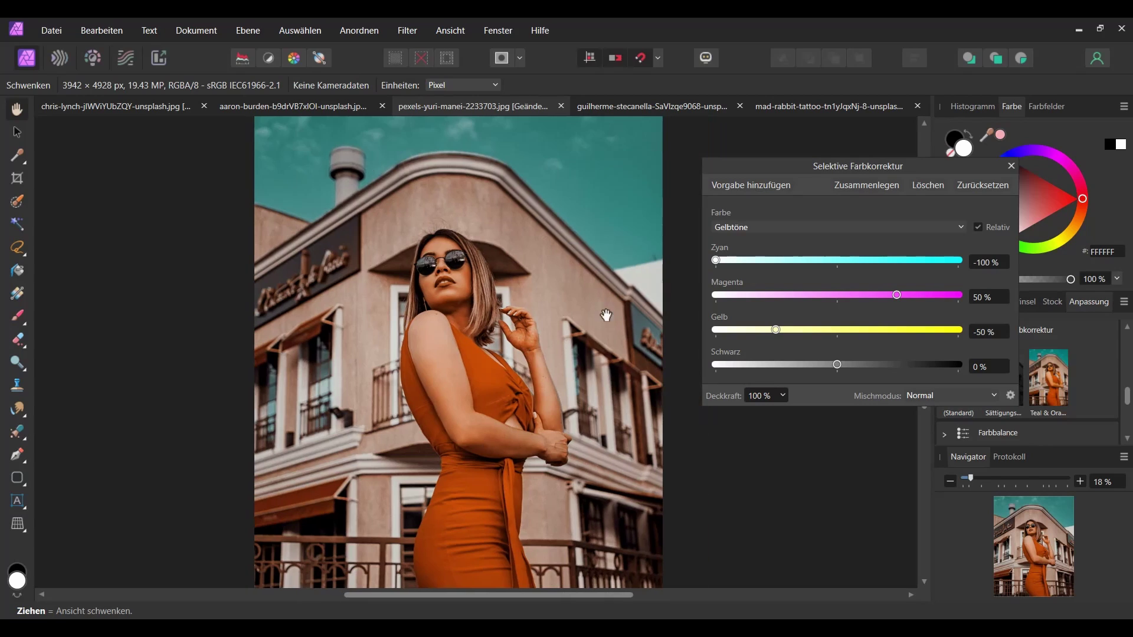
mouse_move(829, 170)
mouse_down()
mouse_move(814, 167)
mouse_move(762, 212)
mouse_move(721, 220)
mouse_up()
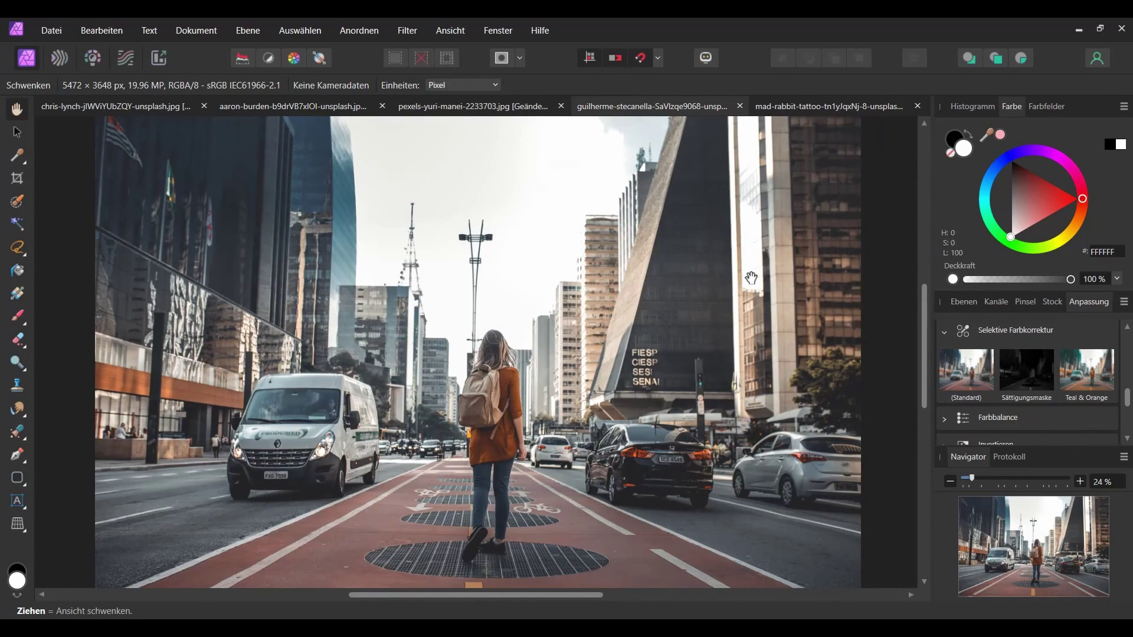
Apply the Teal & Orange preset to the street photo, move its Selective Color settings aside, then close them
click(1088, 381)
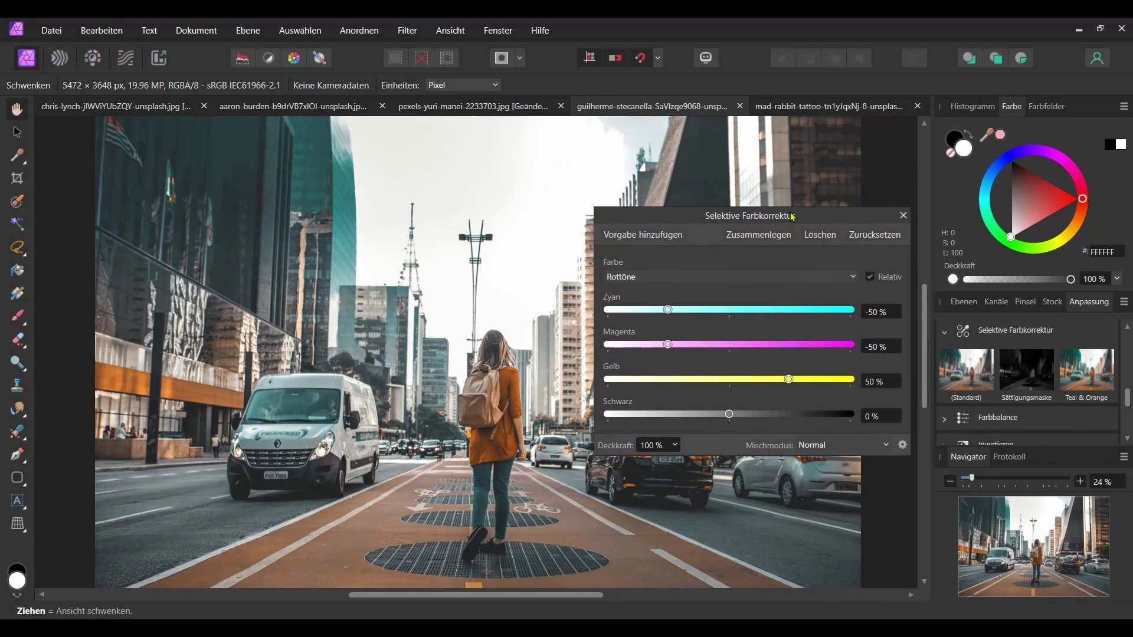
drag(789, 211, 962, 212)
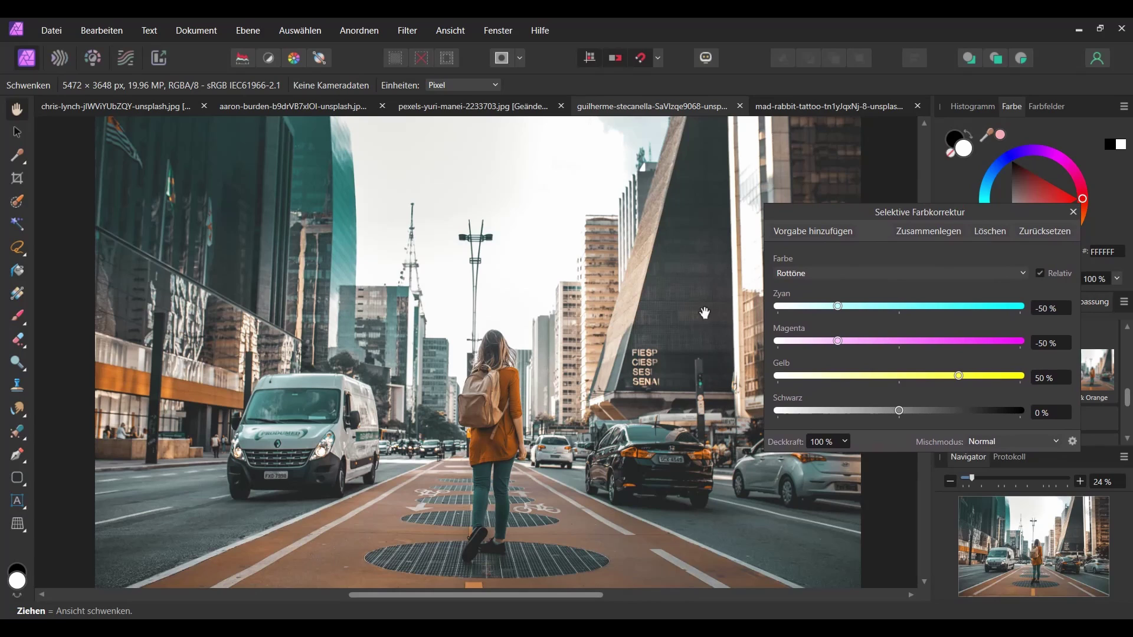
drag(857, 216, 748, 231)
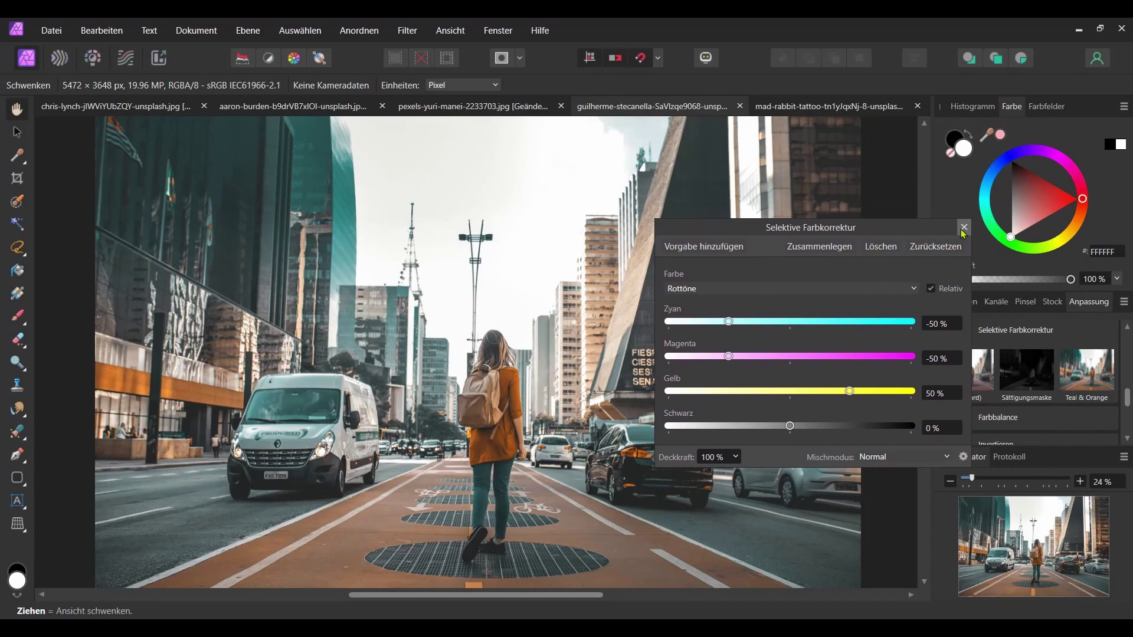
drag(962, 232, 960, 210)
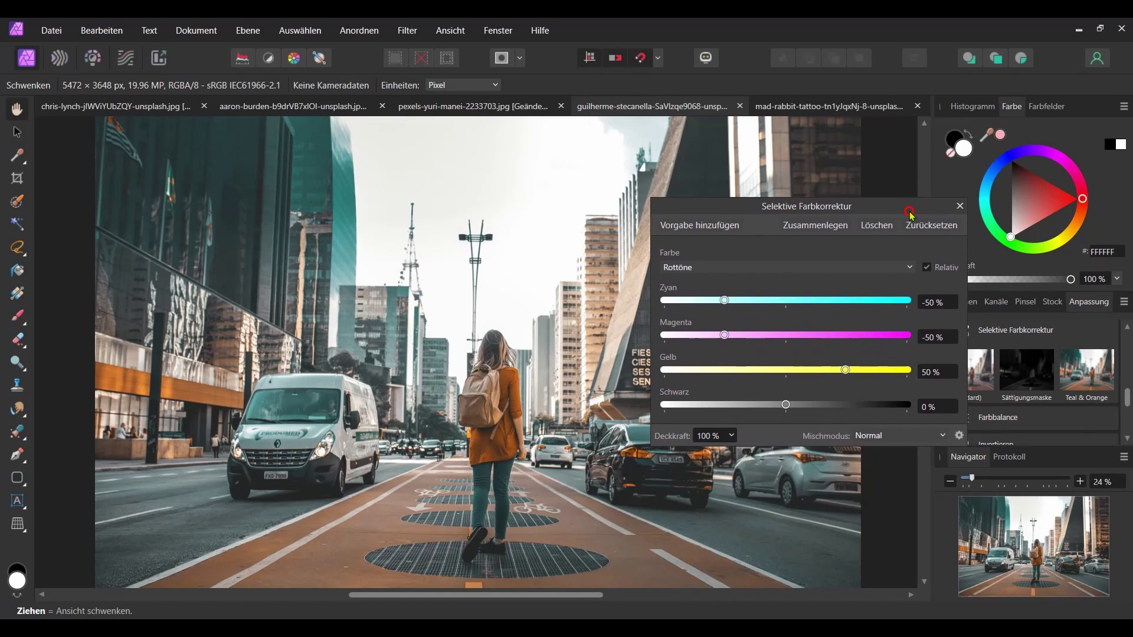
click(961, 208)
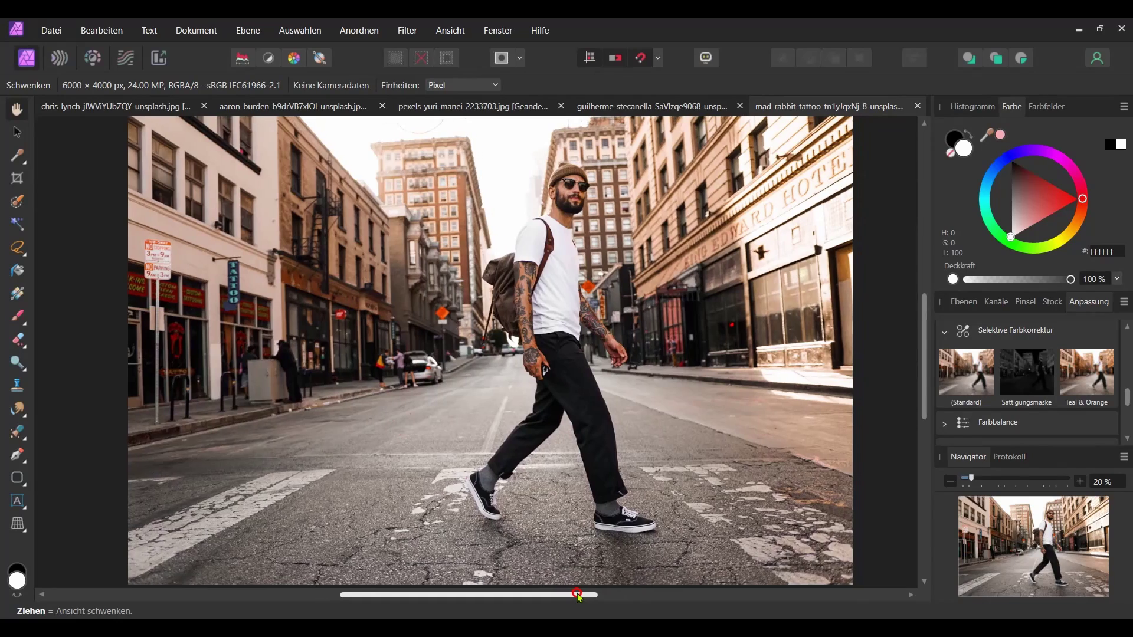
Apply the saved Teal & Orange Selective Color preset to the tattooed-man photo and close its settings
drag(578, 596, 586, 598)
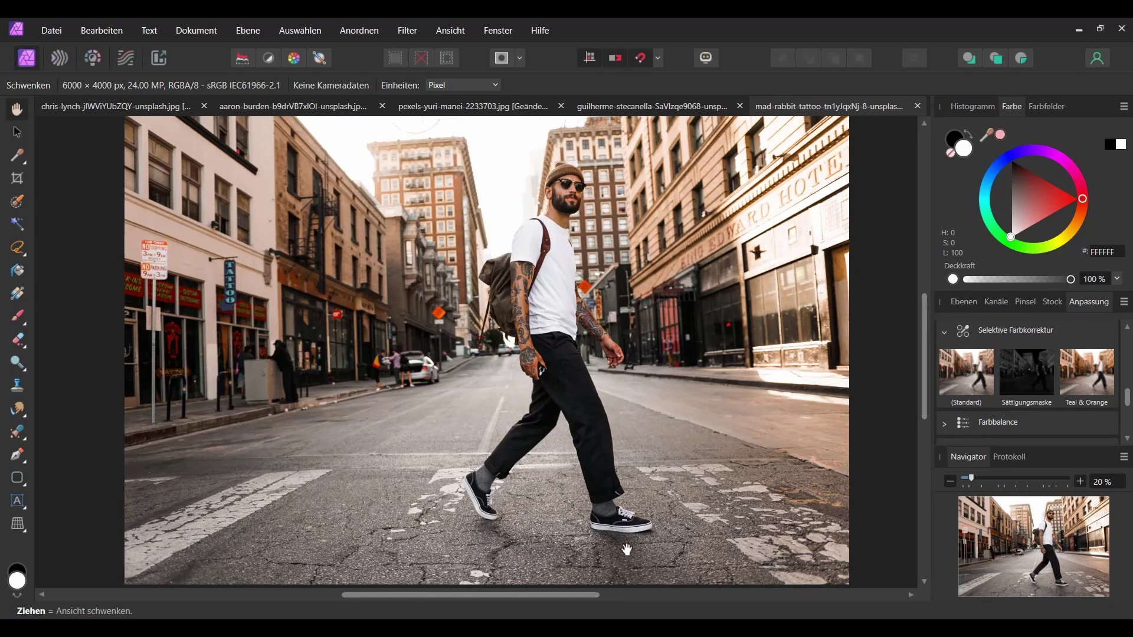
click(1086, 378)
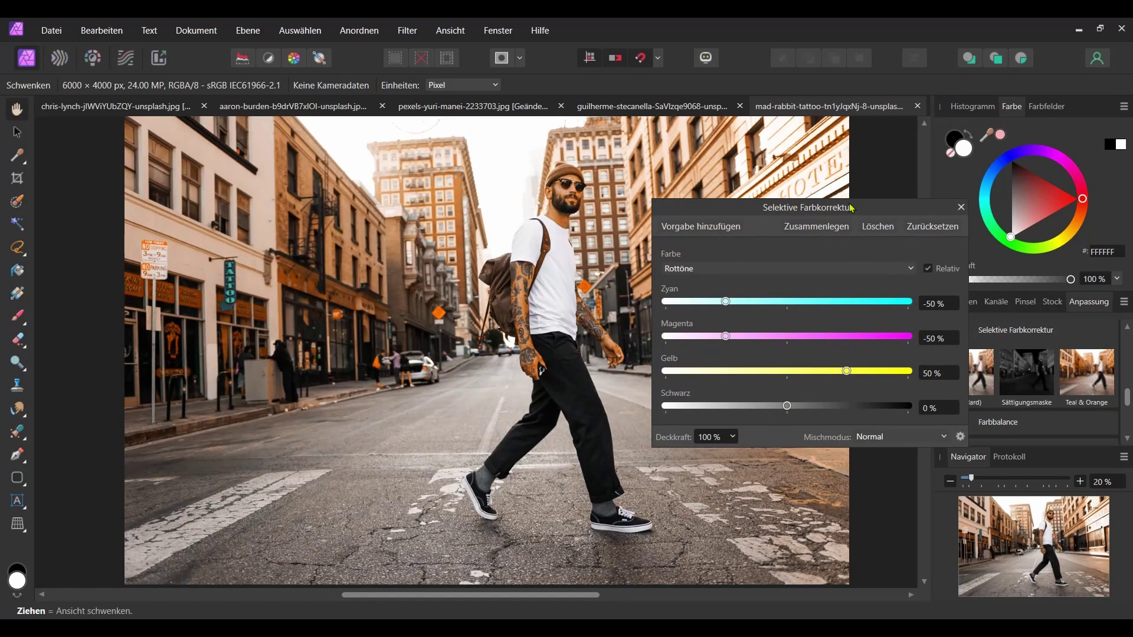
drag(852, 208, 968, 262)
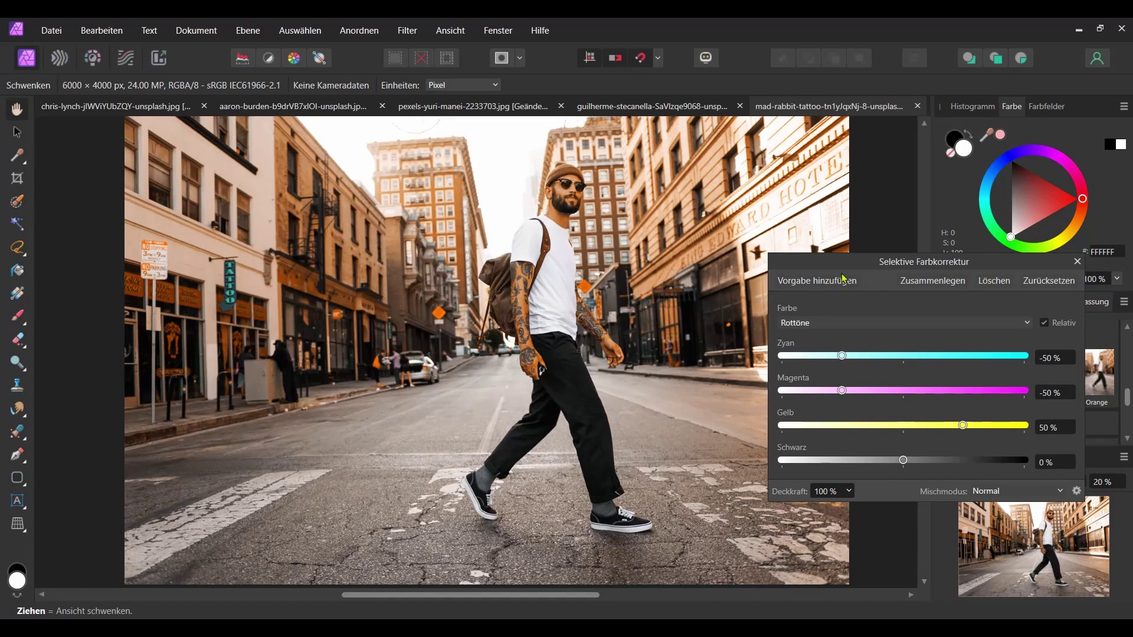
drag(898, 264, 777, 266)
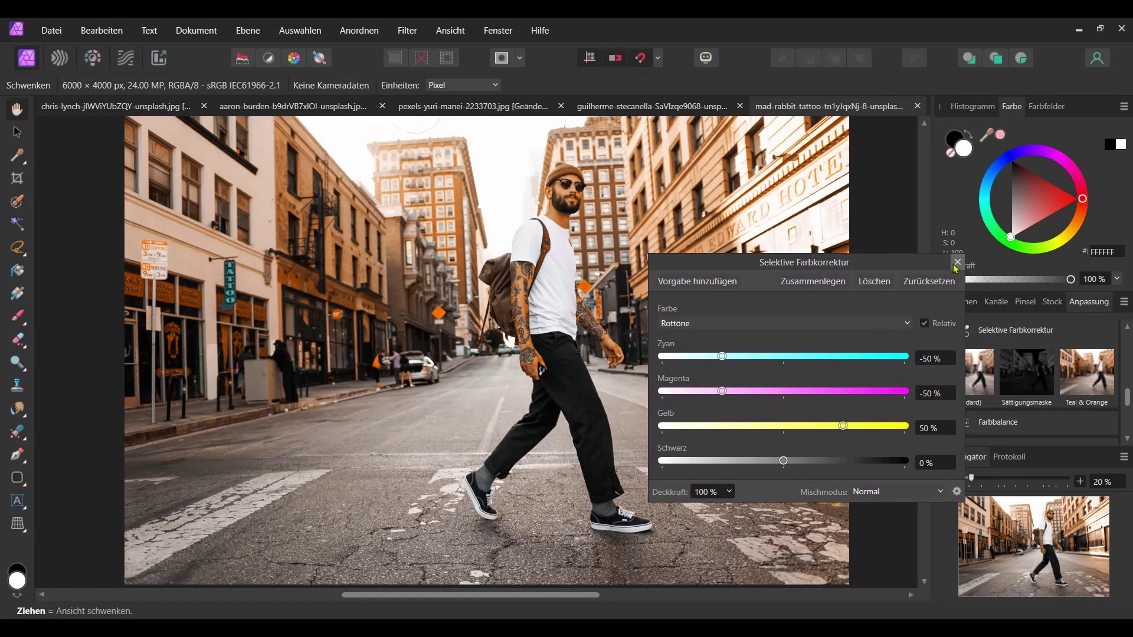
click(956, 263)
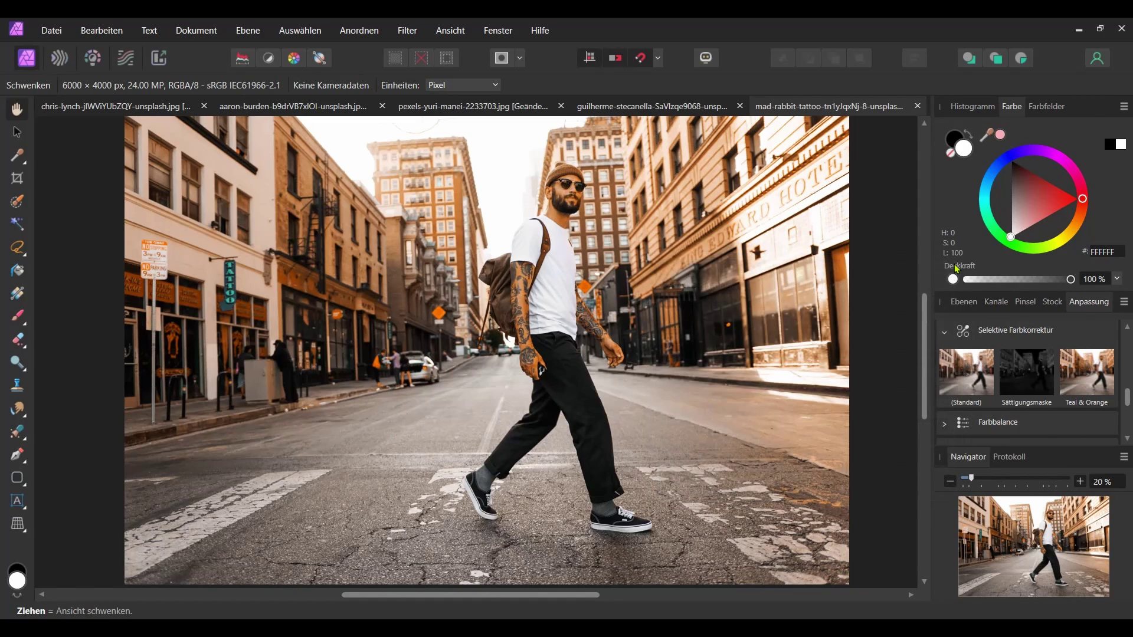
Add a Farbbalance adjustment on the Hintergrund background layer
click(961, 303)
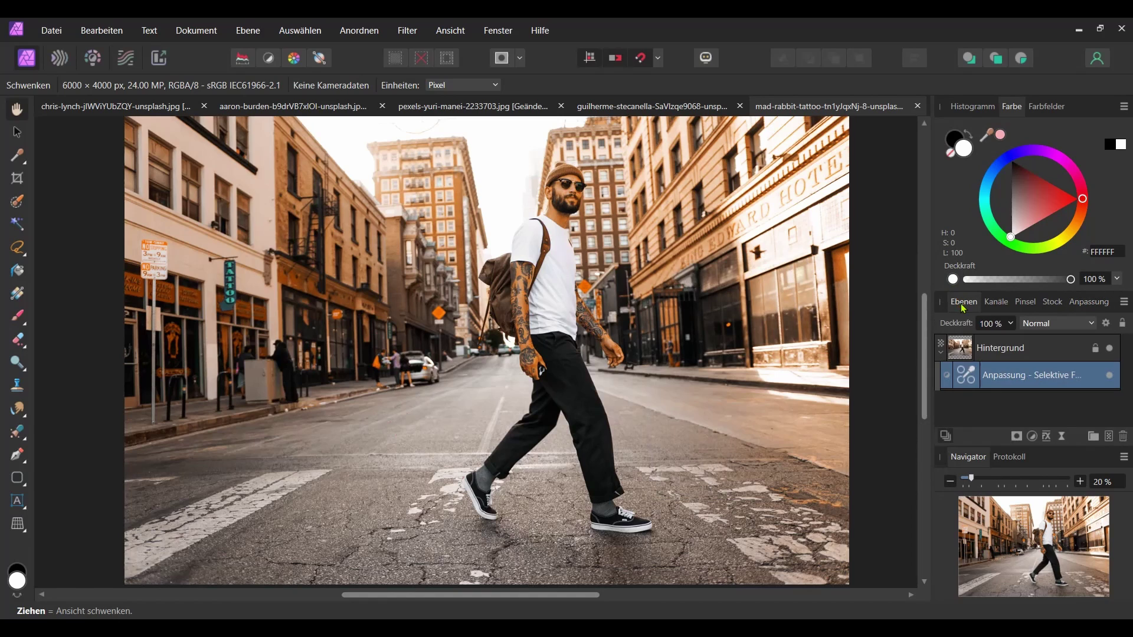
click(1013, 349)
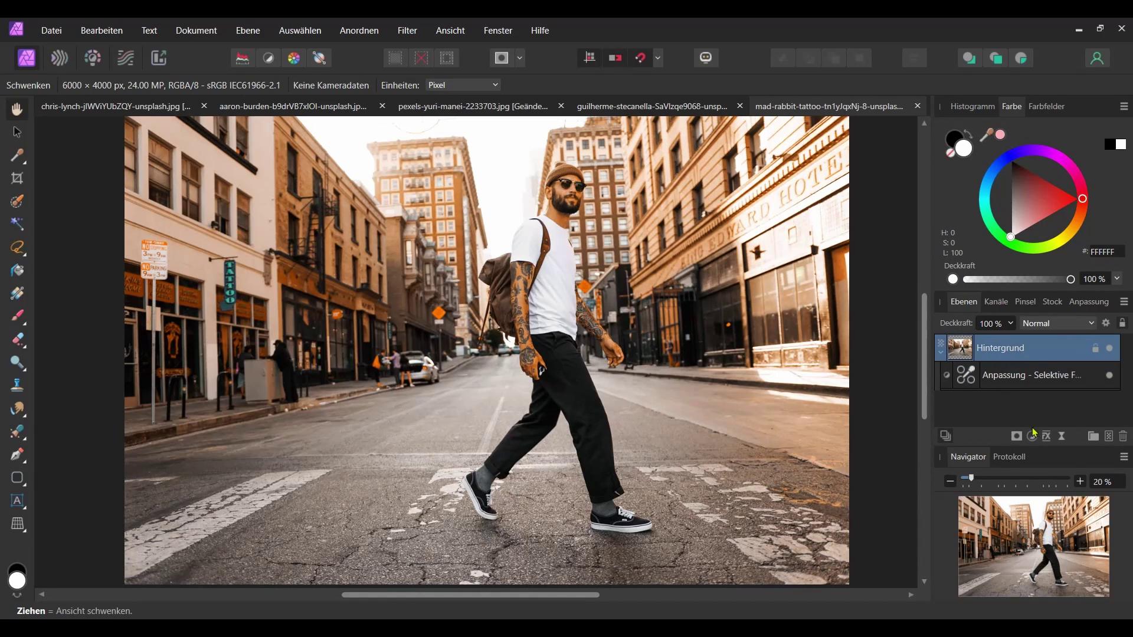
click(1032, 436)
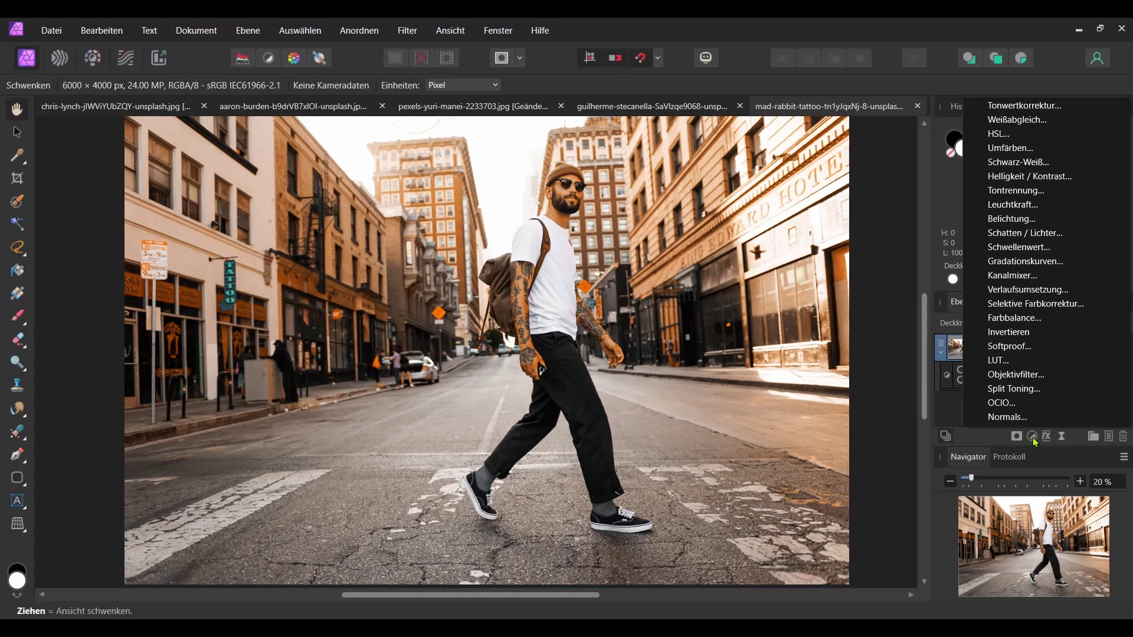
click(1024, 318)
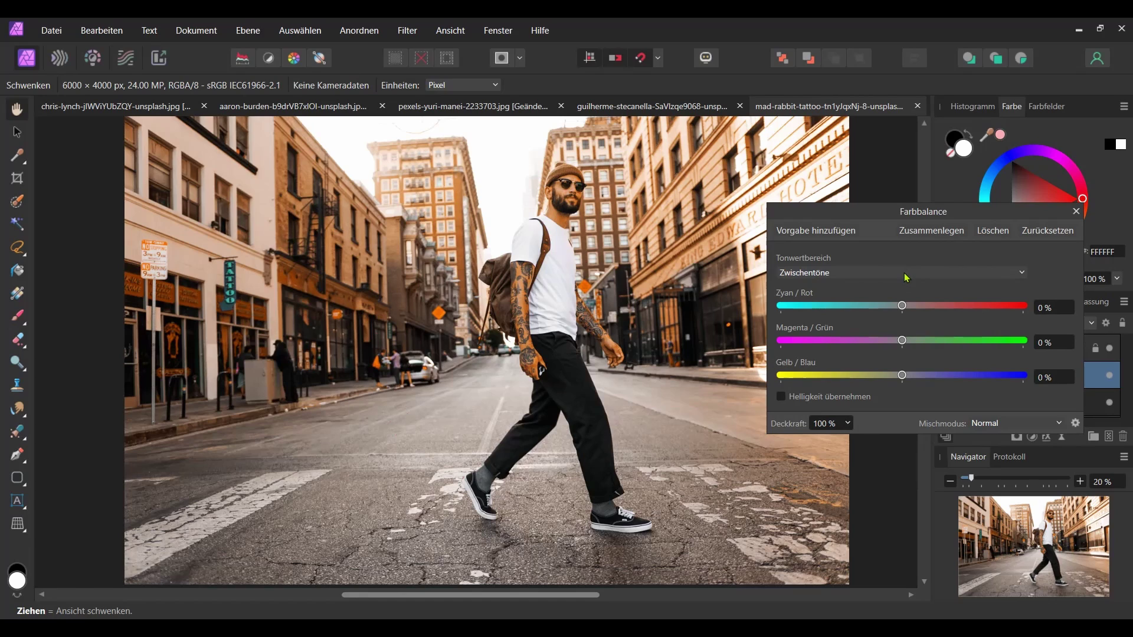
Push the Lichter (highlights) Cyan/Red balance fully to cyan, -100%
click(906, 275)
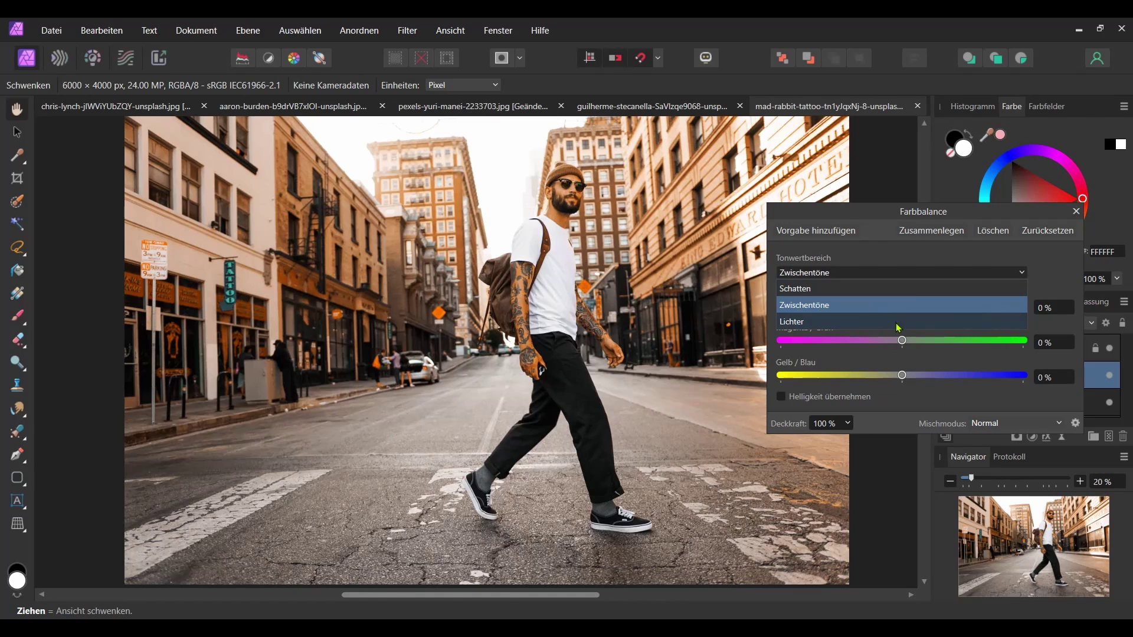
click(896, 325)
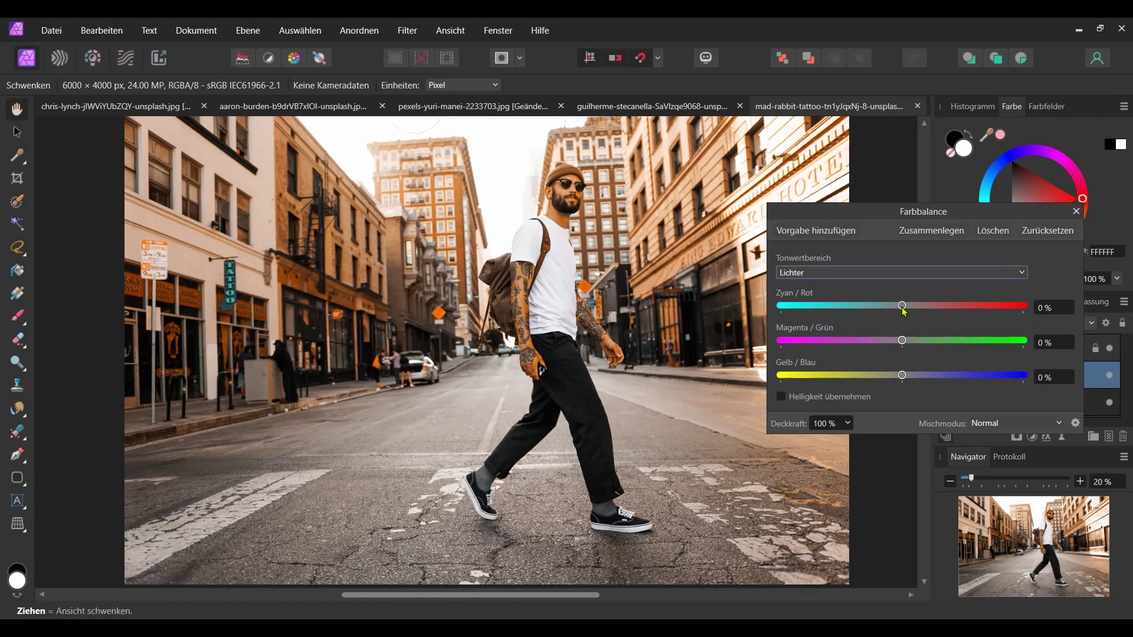
drag(902, 307, 813, 306)
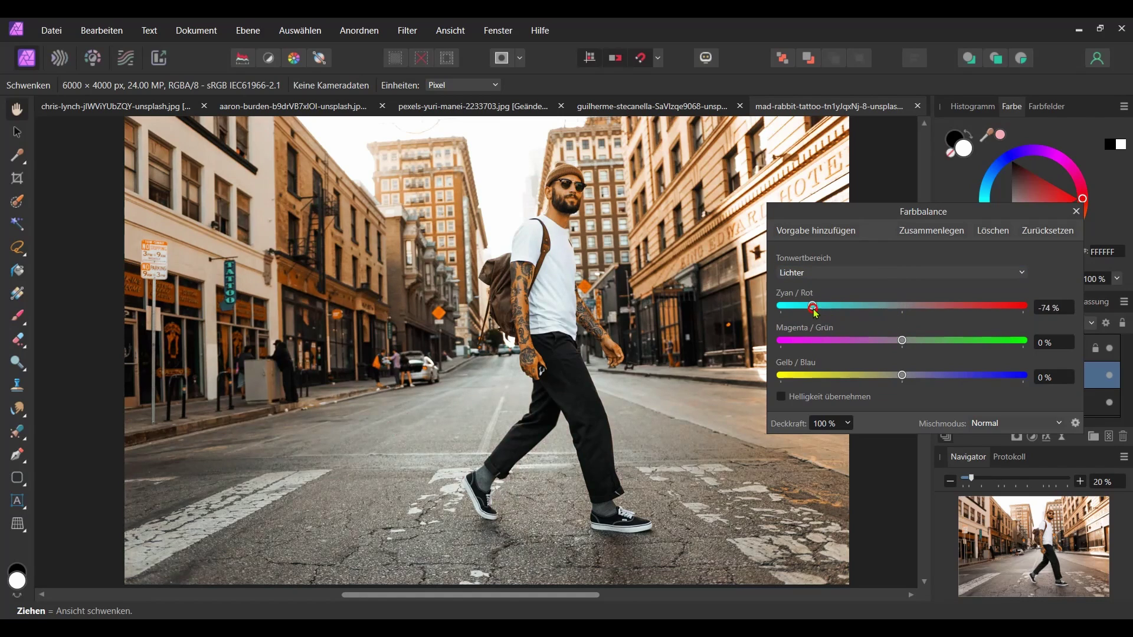
mouse_move(814, 309)
mouse_down()
mouse_move(780, 312)
mouse_move(835, 315)
mouse_move(780, 313)
mouse_up()
mouse_move(838, 214)
mouse_down()
mouse_move(753, 169)
mouse_move(806, 190)
mouse_up()
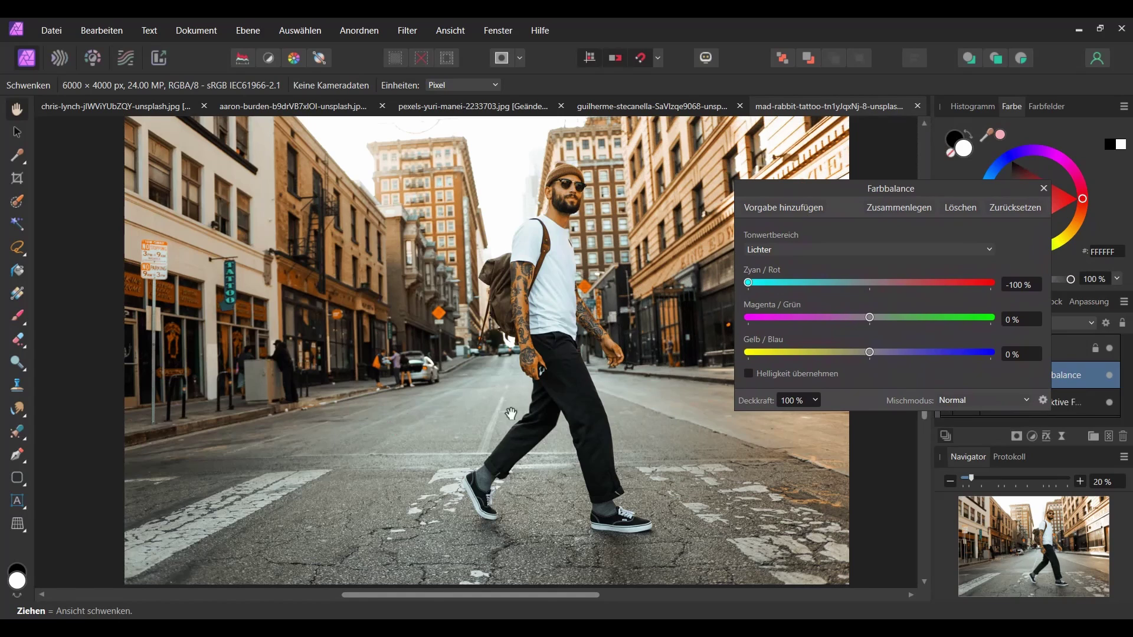
Shift the Schatten (shadows) Cyan/Red balance to -15%, then close the Color Balance settings
click(992, 250)
click(906, 272)
mouse_move(869, 283)
mouse_down()
mouse_move(806, 287)
mouse_move(853, 293)
mouse_up()
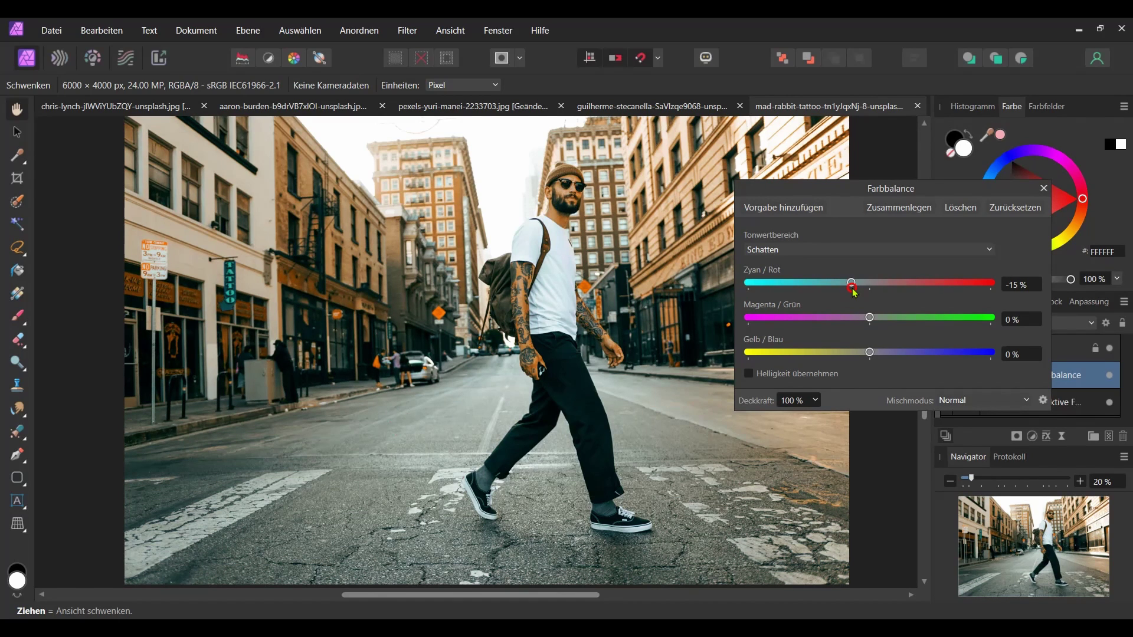
click(1044, 188)
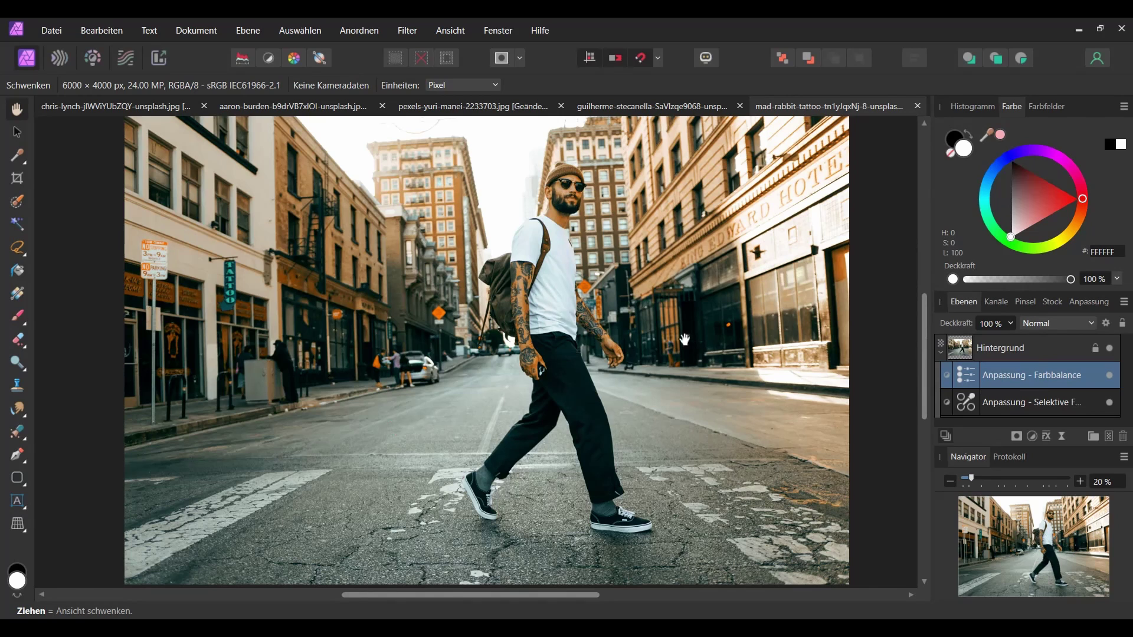
Review the guilherme-stecanella, pexels-yuri-manei, aaron-burden and chris-lynch photos in turn
click(690, 109)
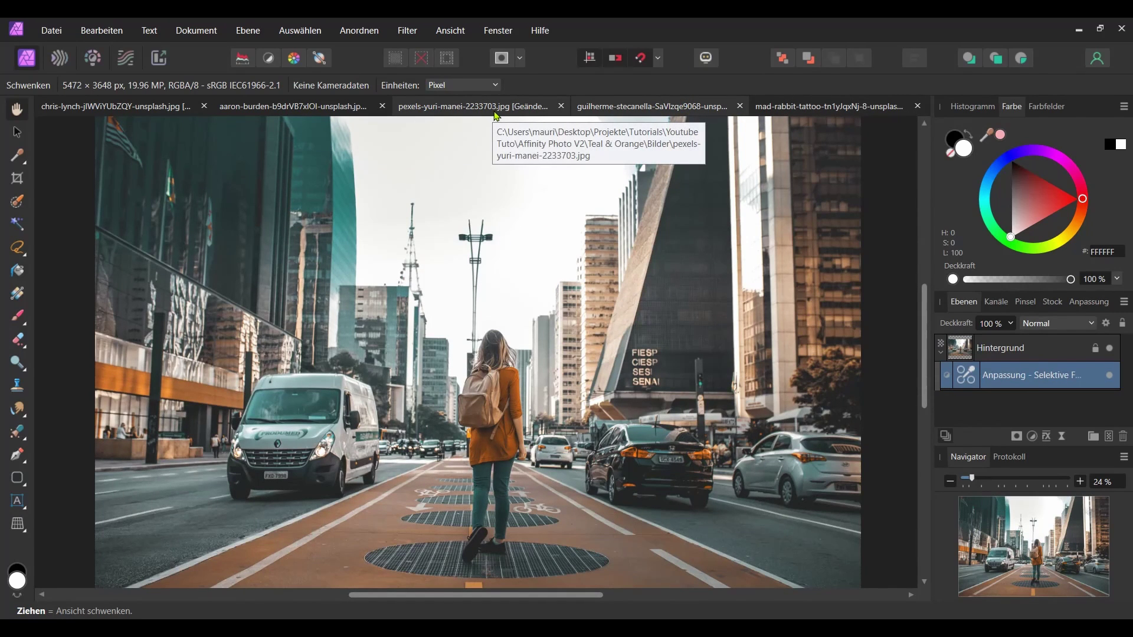
click(495, 112)
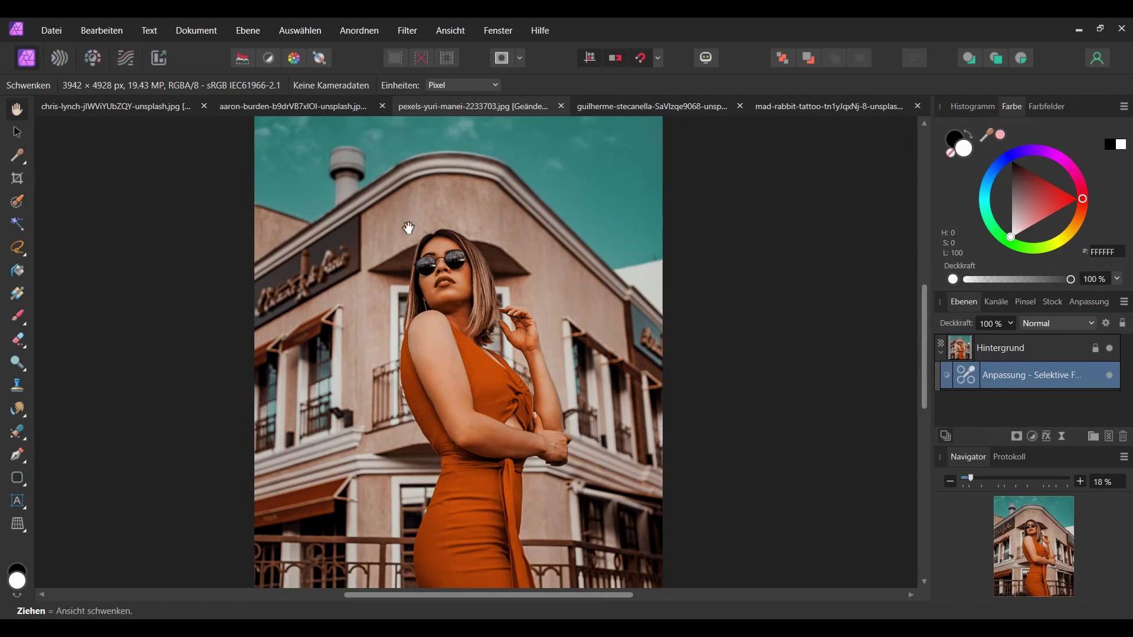
click(329, 113)
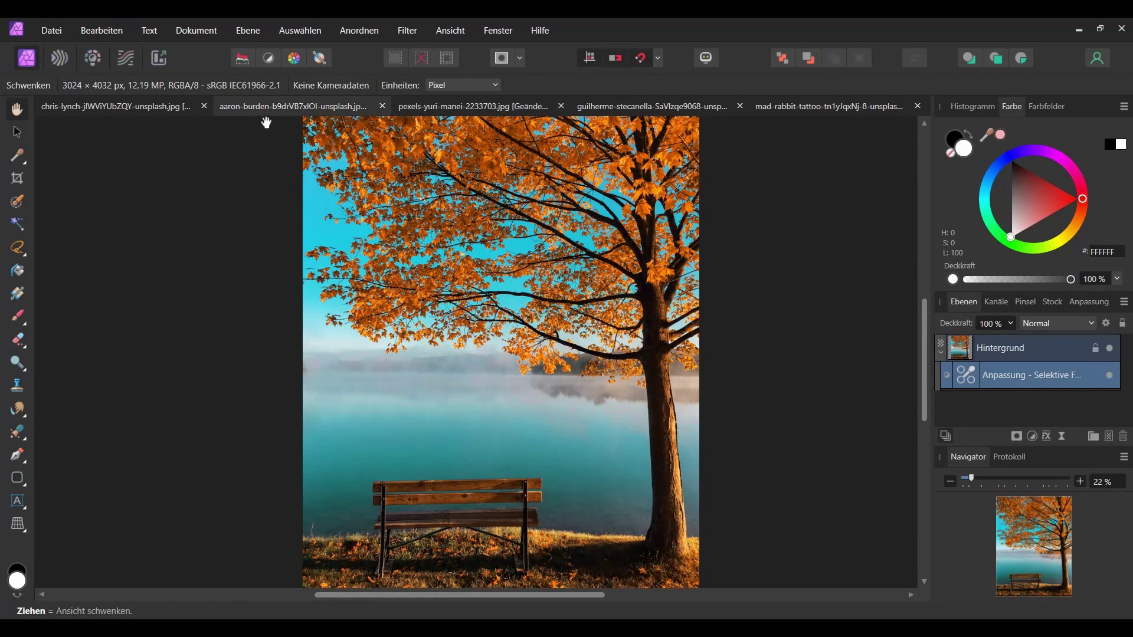
click(187, 107)
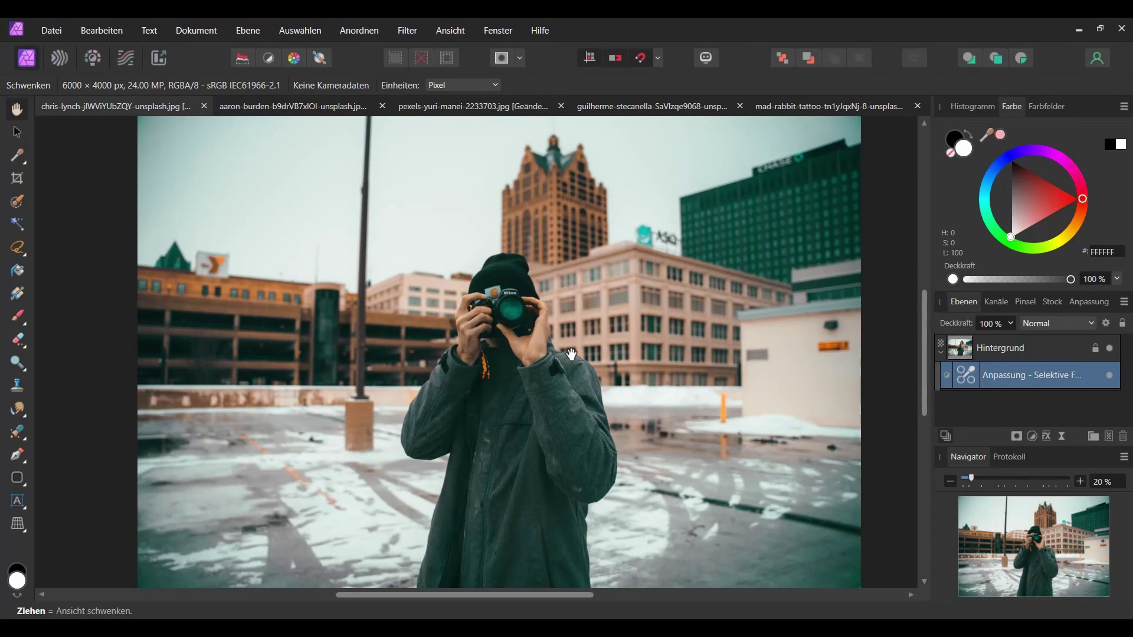